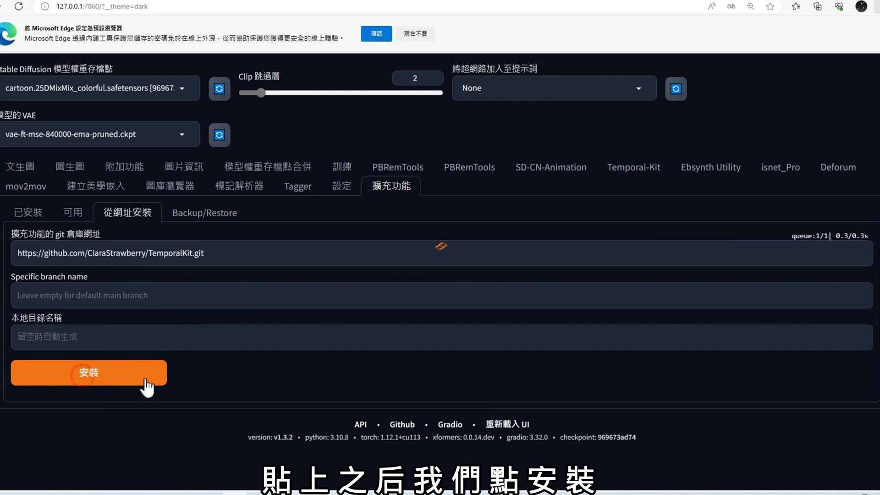
- Check the TemporalKit installation message, review the installed extensions list and go to Temporal-Kit
left_click_drag(456, 402, 7, 402)
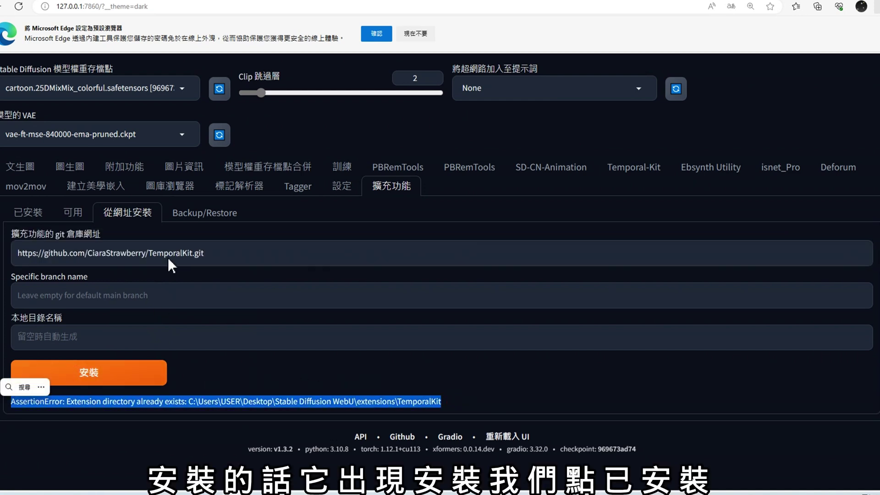
left_click(28, 213)
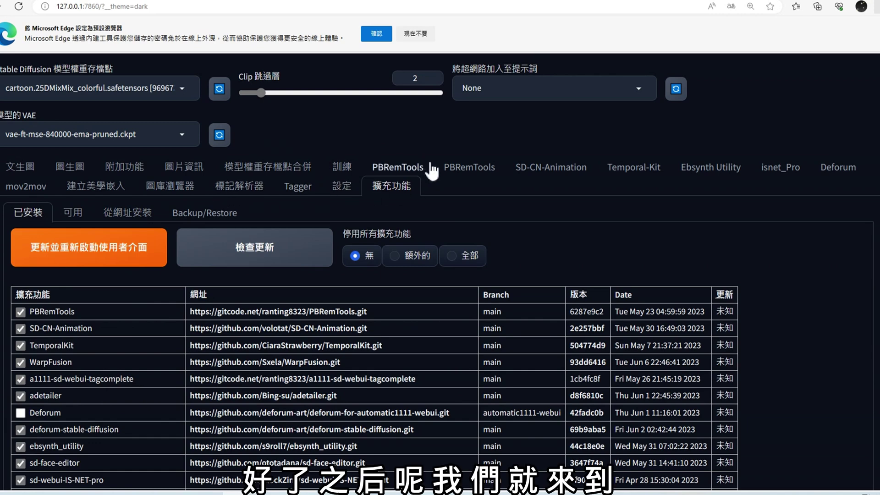
left_click(632, 181)
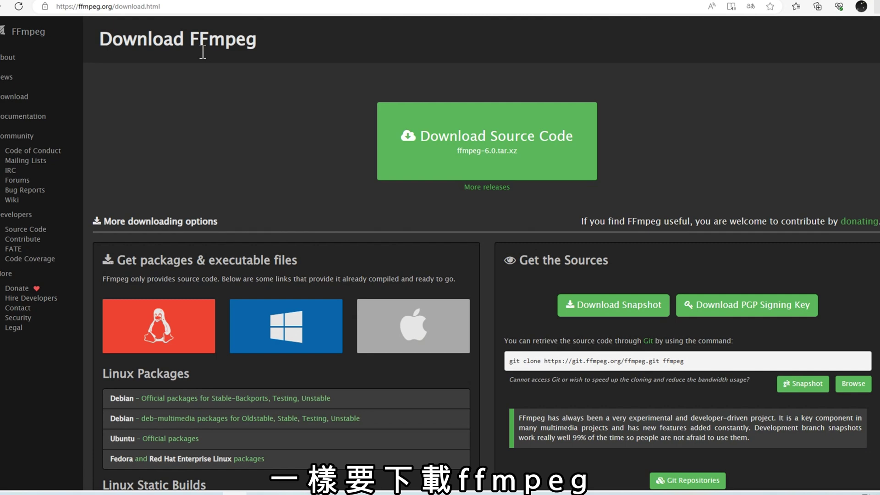
- Download ffmpeg-git-essentials.7z from the gyan.dev Windows builds linked on the FFmpeg download page
mouse_move(289, 339)
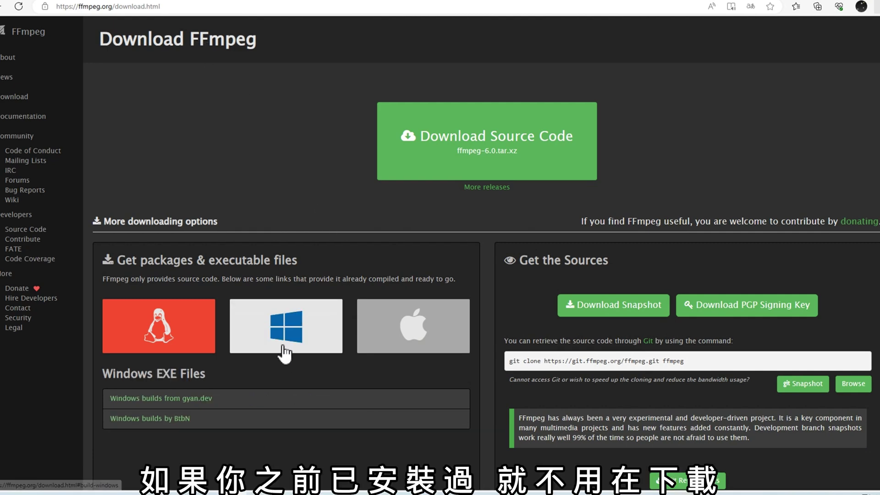
left_click(289, 339)
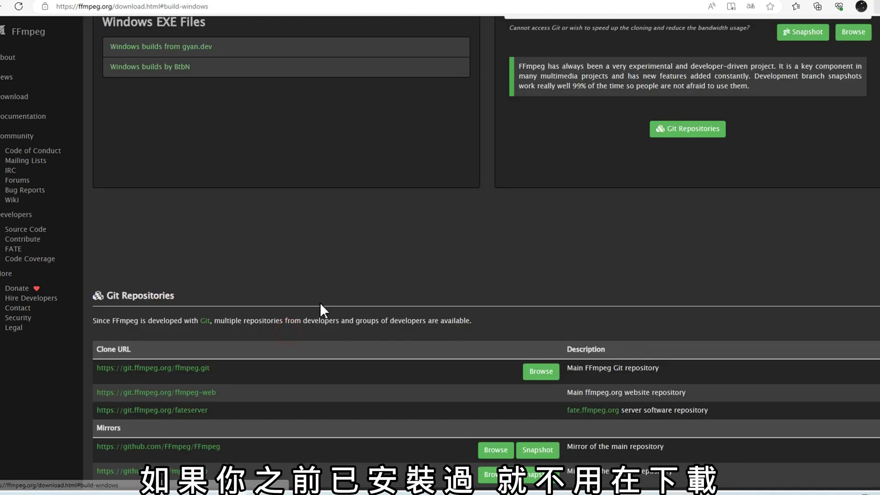
scroll(331, 241, "up", 3)
left_click(21, 101)
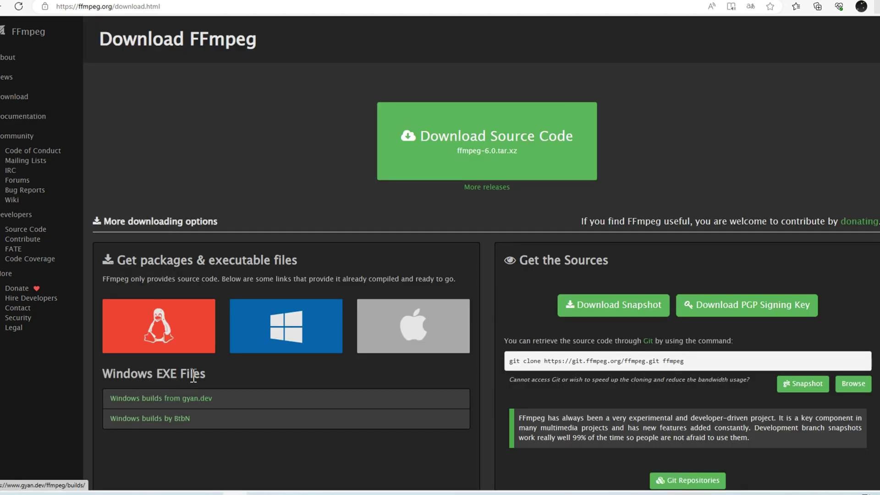
left_click(196, 398)
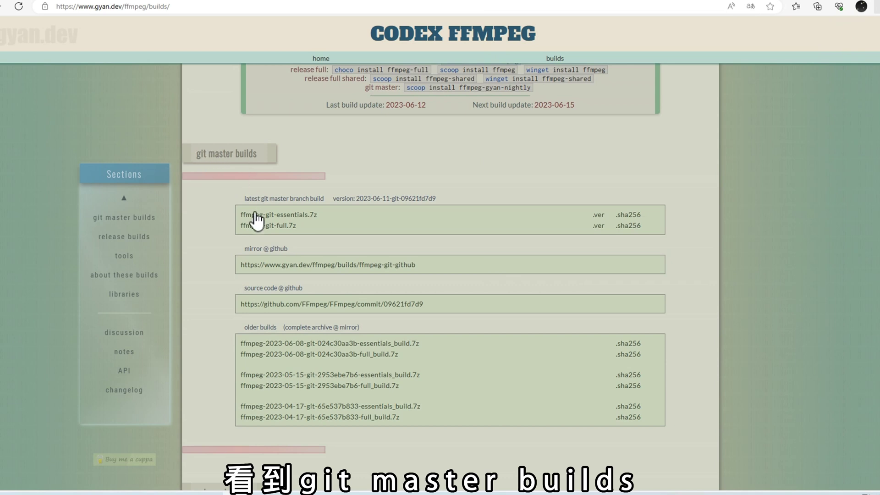
left_click(299, 216)
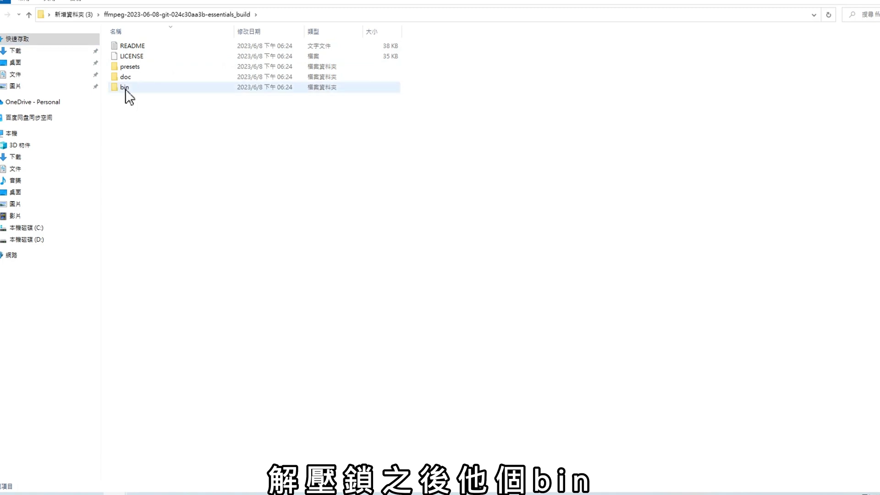
- View the bin folder of the extracted FFmpeg build in File Explorer and create a new folder on drive C:
double_click(115, 88)
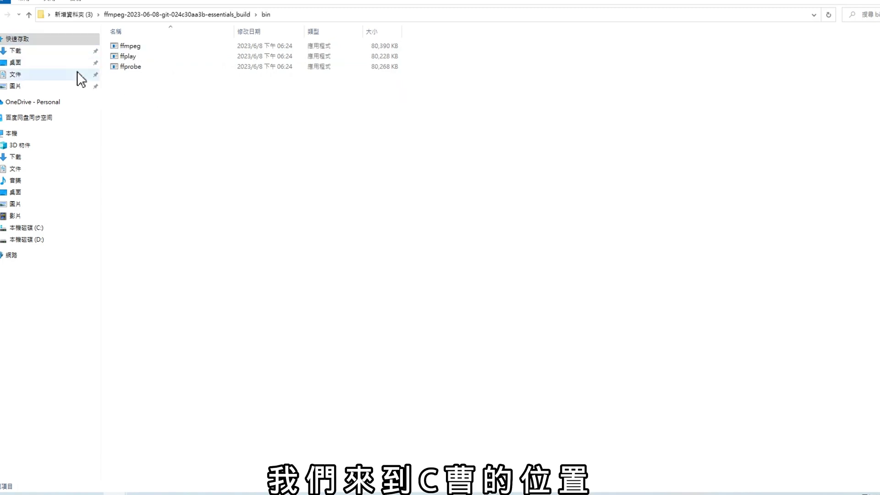
left_click(46, 228)
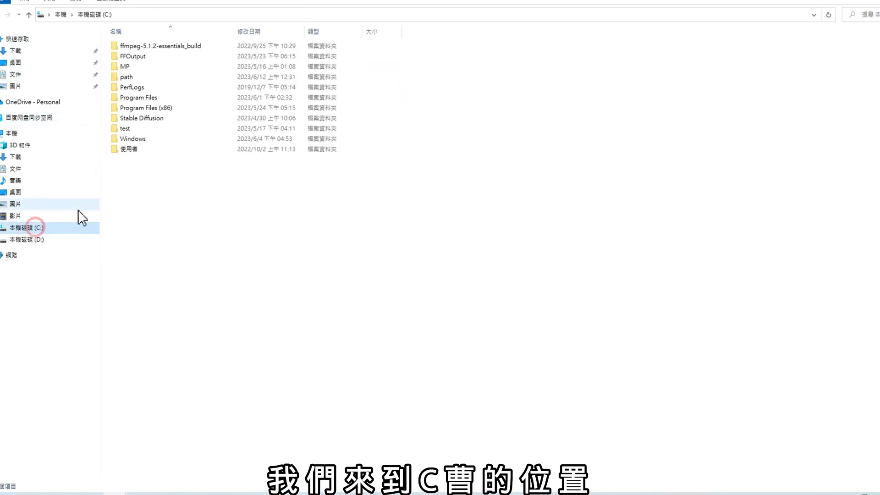
right_click(287, 271)
left_click(334, 277)
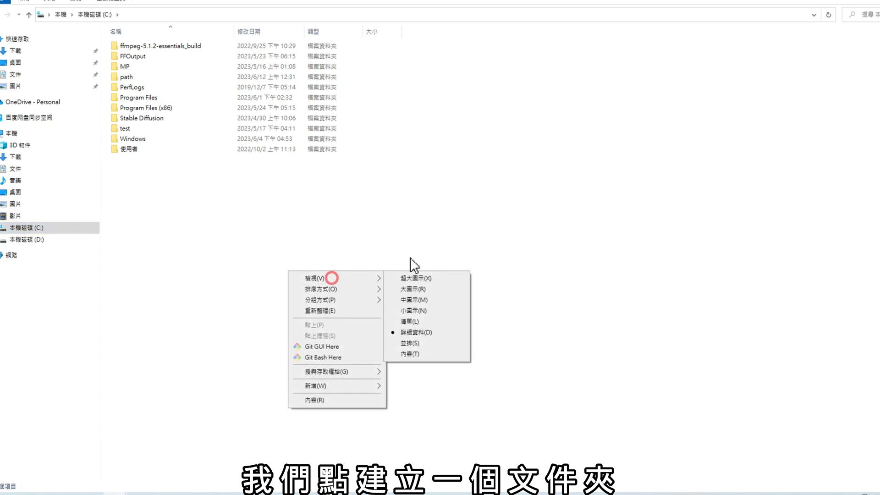
left_click(433, 276)
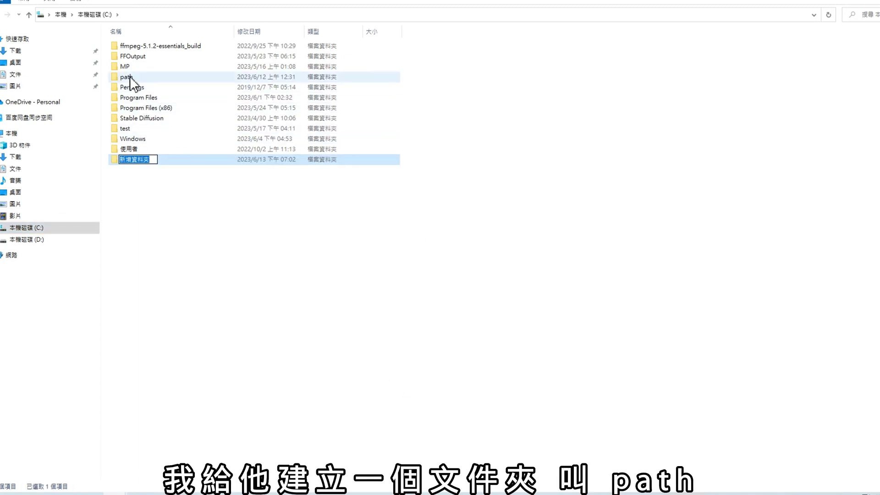
left_click(152, 181)
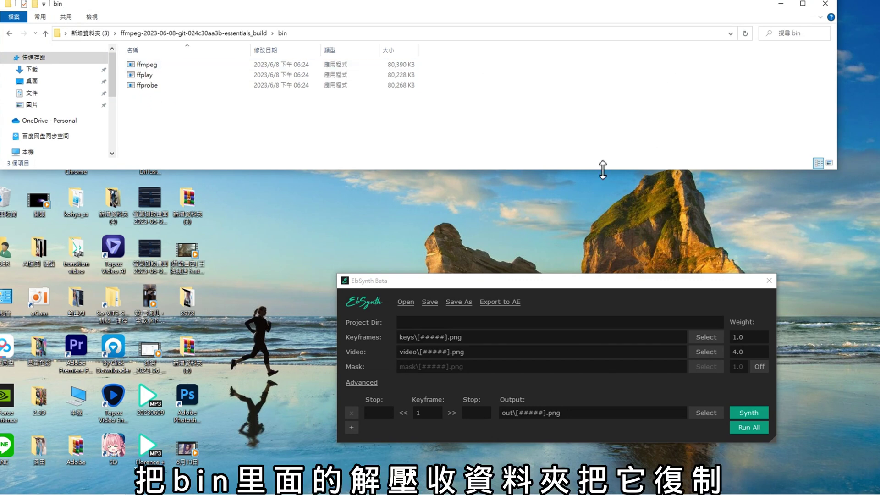
- Copy ffmpeg, ffplay and ffprobe from the extracted bin folder into C:\path
left_click_drag(603, 169, 602, 360)
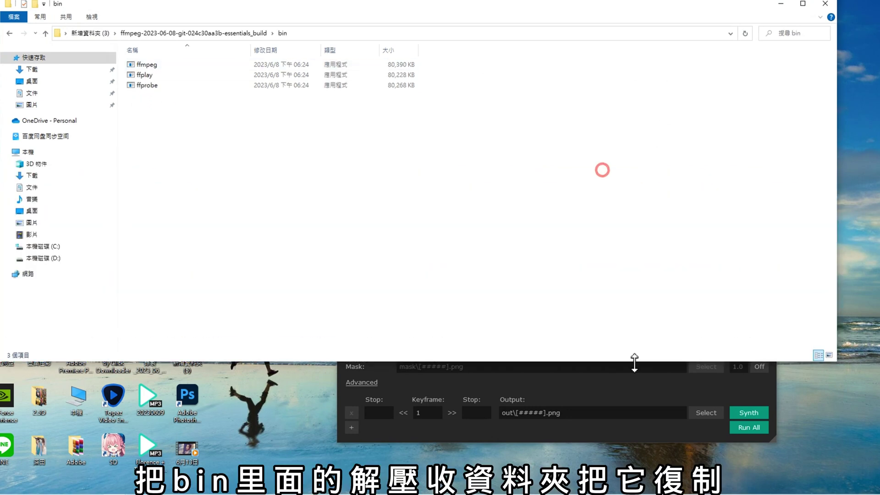
left_click_drag(149, 122, 165, 70)
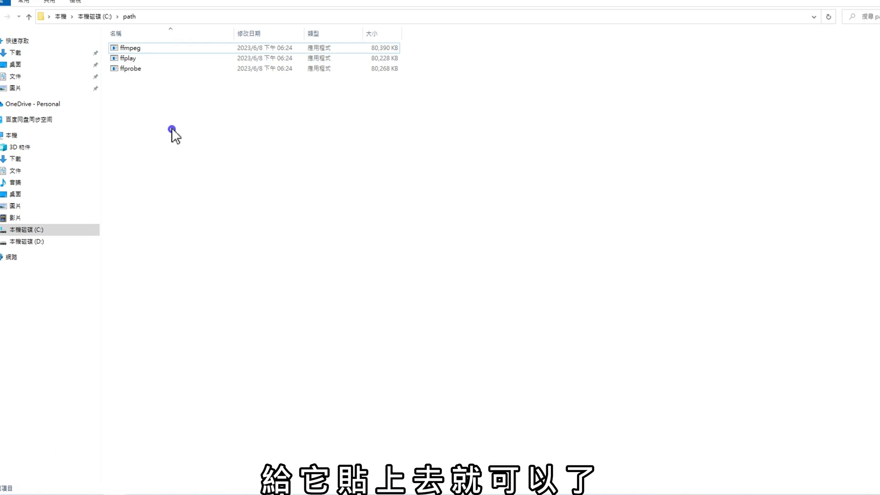
right_click(172, 127)
left_click(475, 176)
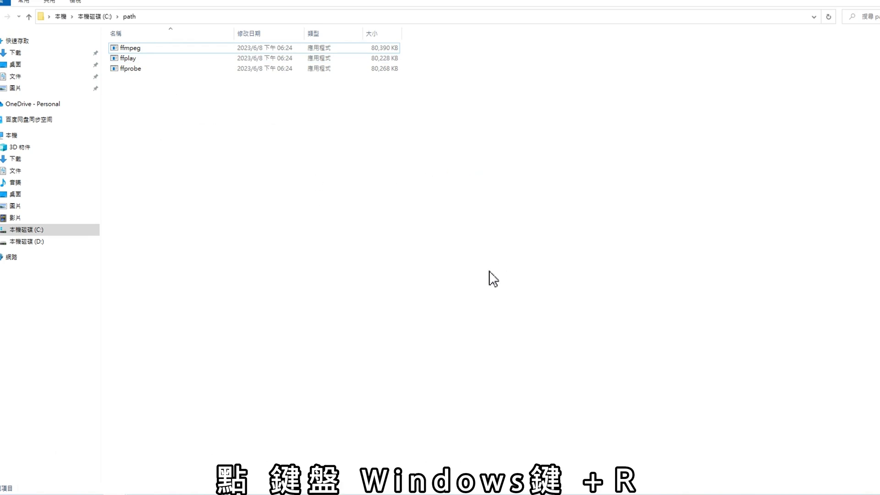
- Run sysdm.cpl, open the environment variables from the advanced system properties and select the user's Path variable
key("super+r")
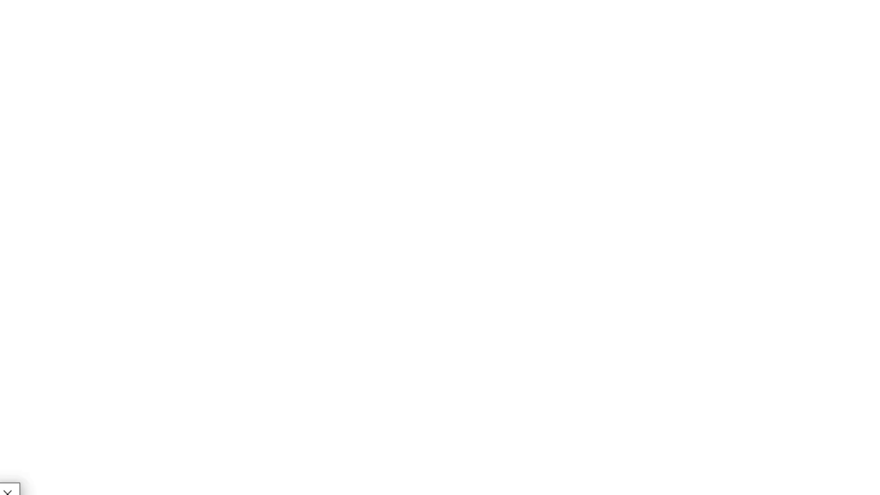
left_click(414, 300)
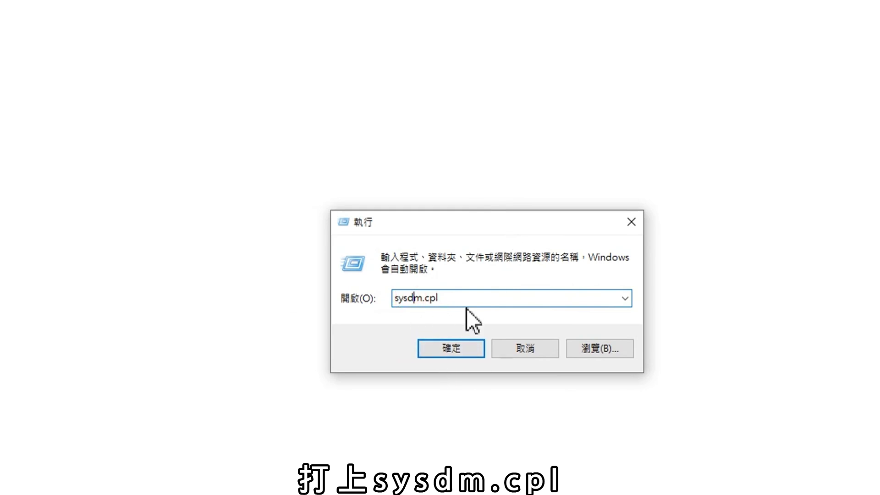
left_click(487, 300)
key("Return")
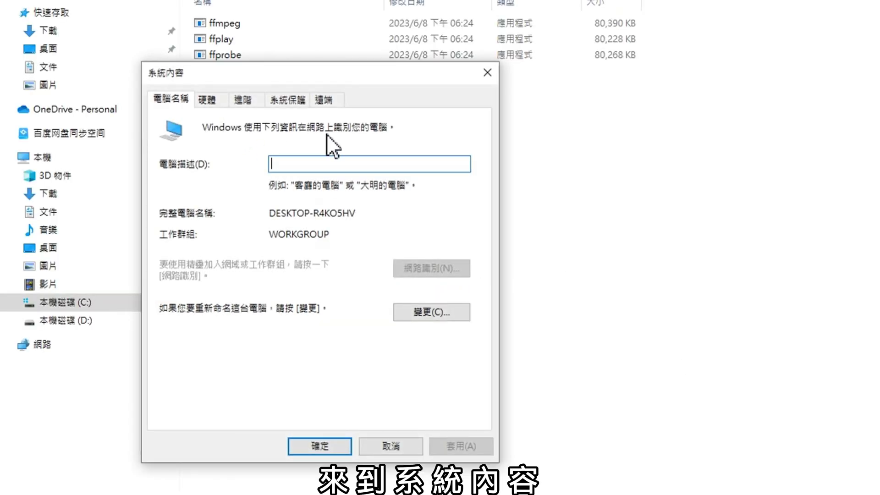
left_click(249, 105)
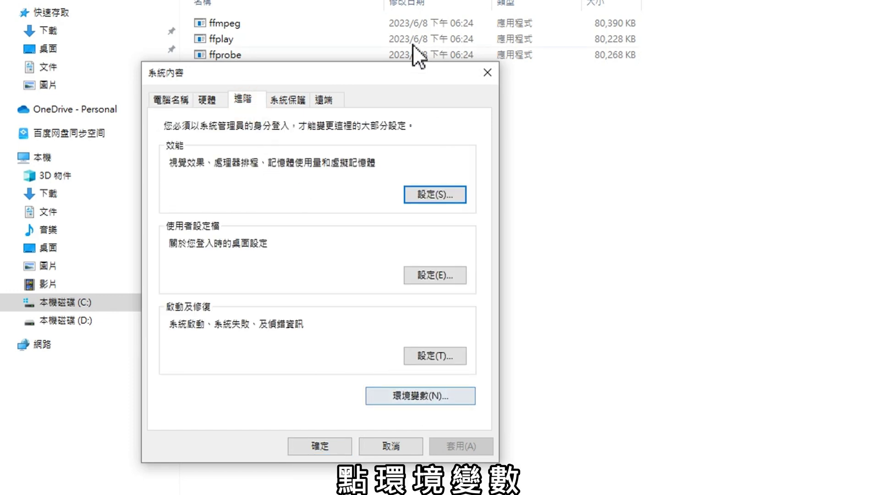
left_click(293, 149)
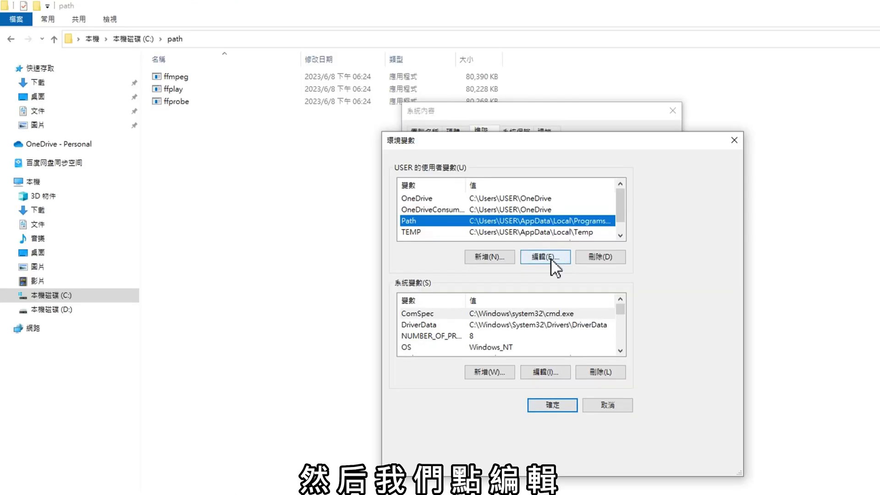
- Open the user's Path variable for editing and copy the address of the C:\path folder from File Explorer
left_click(469, 195)
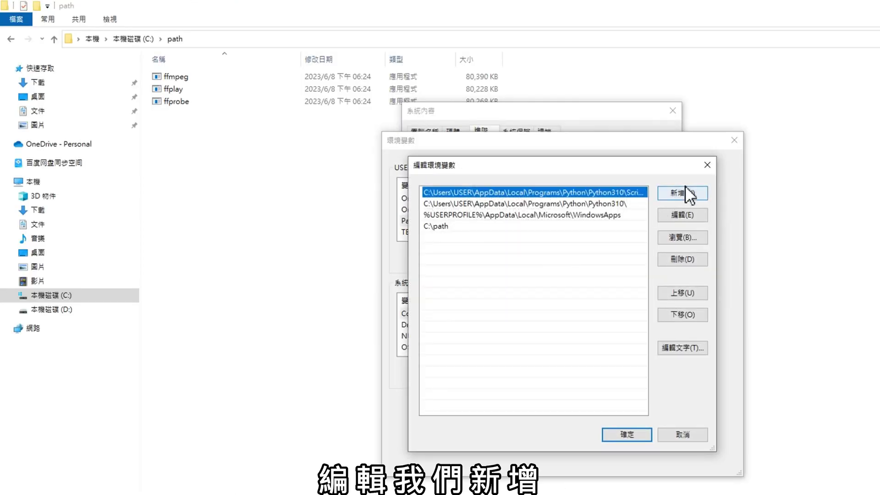
left_click(683, 192)
left_click(444, 227)
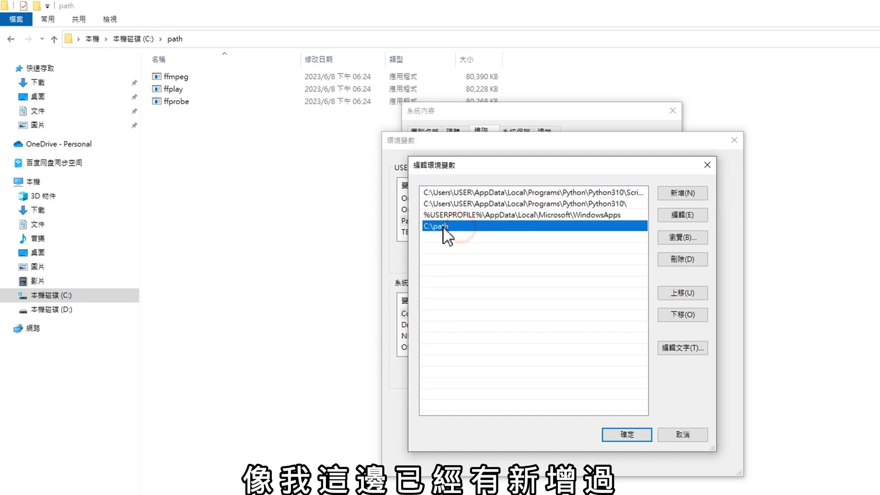
left_click(683, 193)
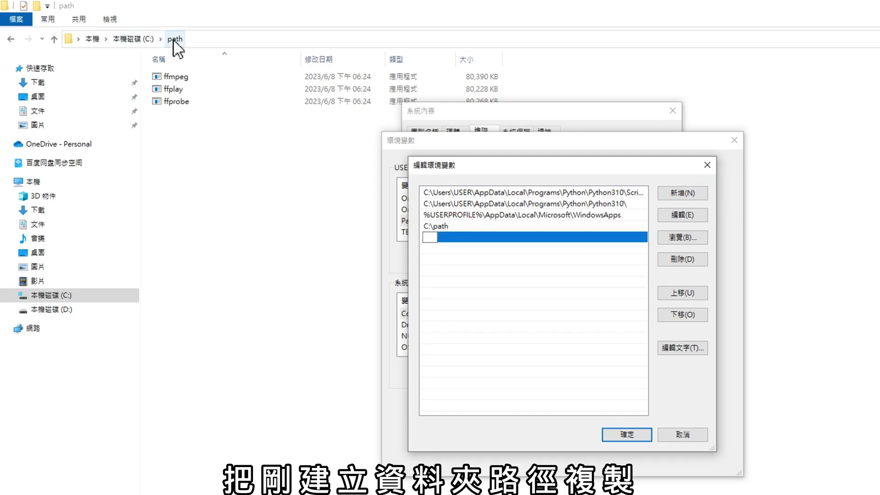
right_click(175, 39)
left_click(180, 45)
key("alt+Tab")
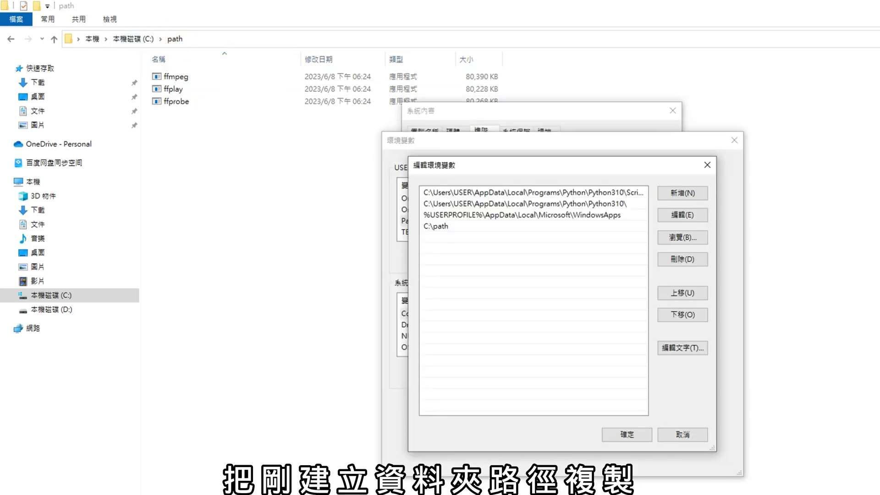
- Paste the copied C:\path address as a new Path entry and confirm the environment variable dialogs
left_click(692, 196)
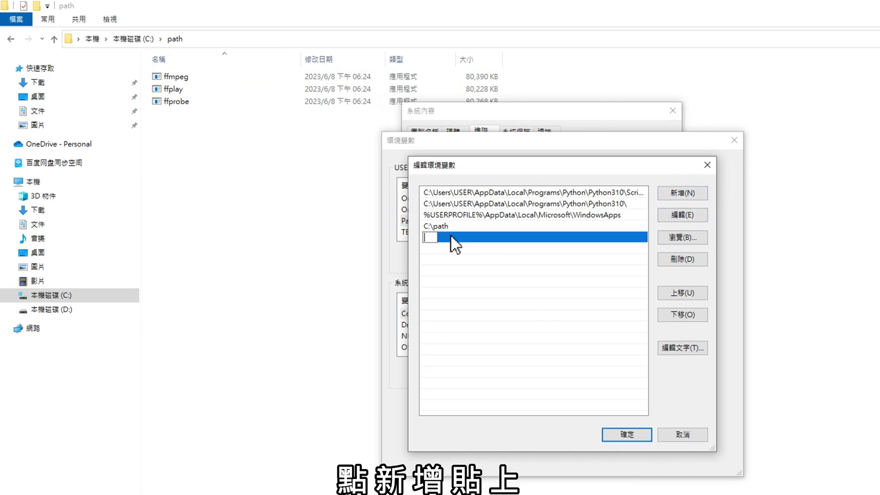
right_click(429, 237)
left_click(459, 288)
left_click(626, 434)
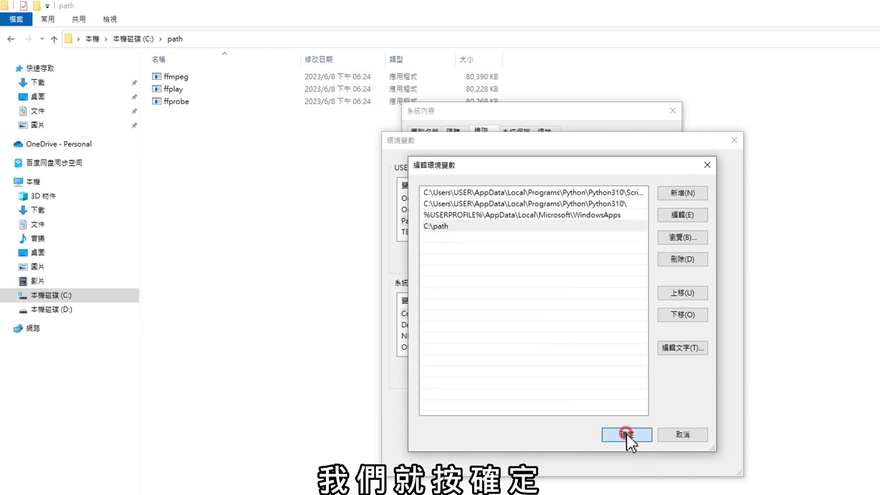
left_click(553, 405)
left_click(542, 400)
- Open the Command Prompt and run ffmpeg to test the installation
key("super")
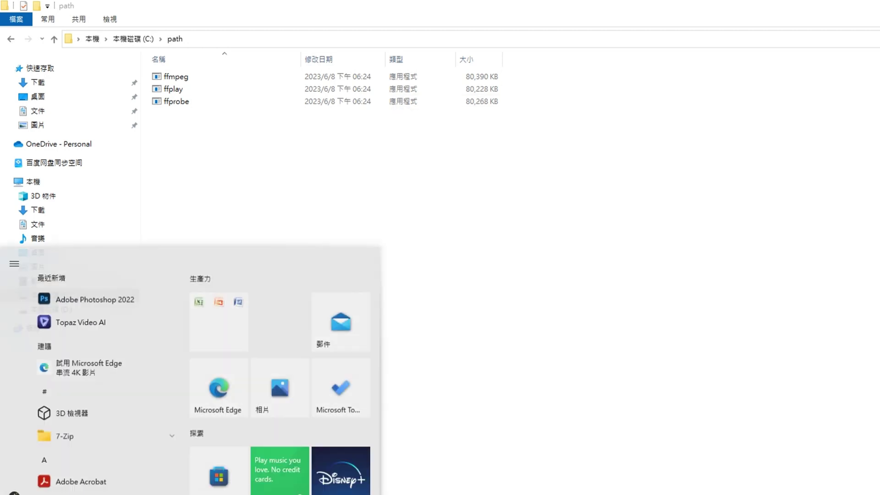
type("cmd")
key("Return")
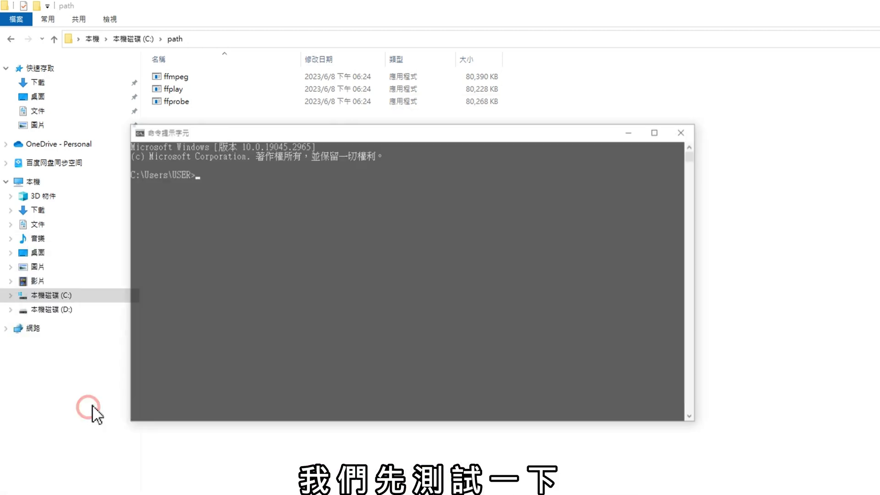
type("ffmpeg")
key("Return")
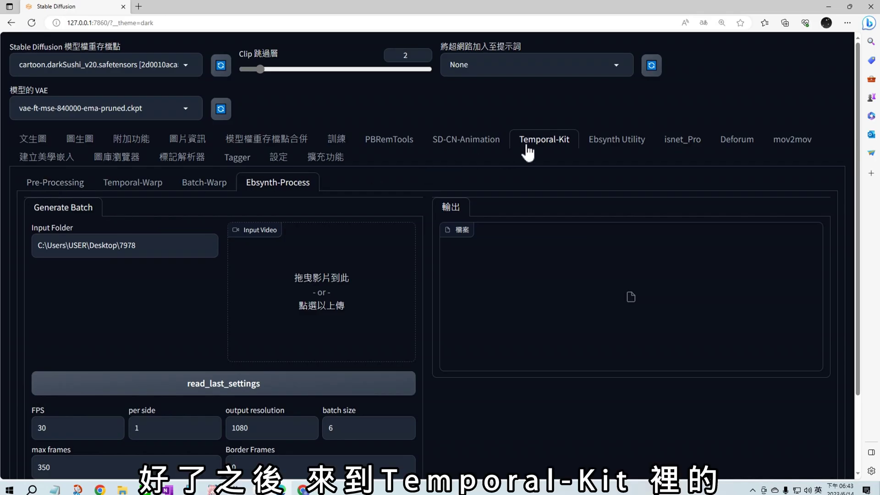
- In the Stable Diffusion web UI, load the input video in Temporal-Kit's Pre-Processing and place the 0and3.png grid preview beside its settings
left_click(43, 188)
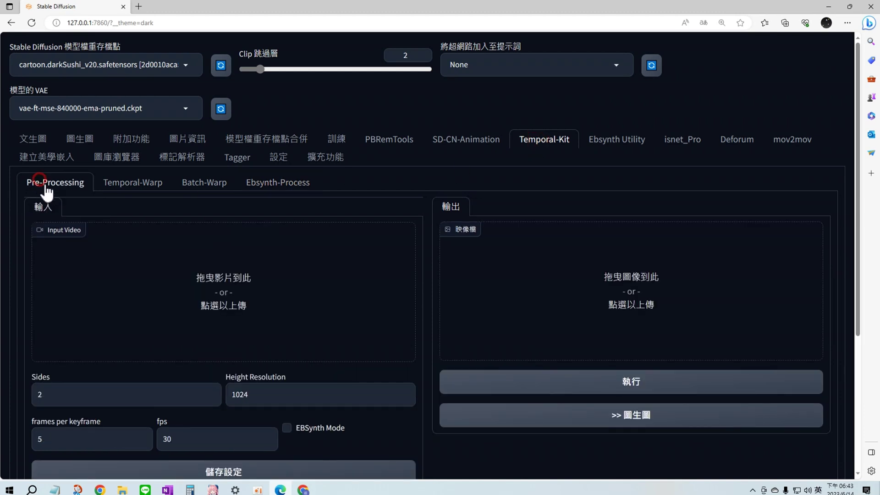
left_click(302, 298)
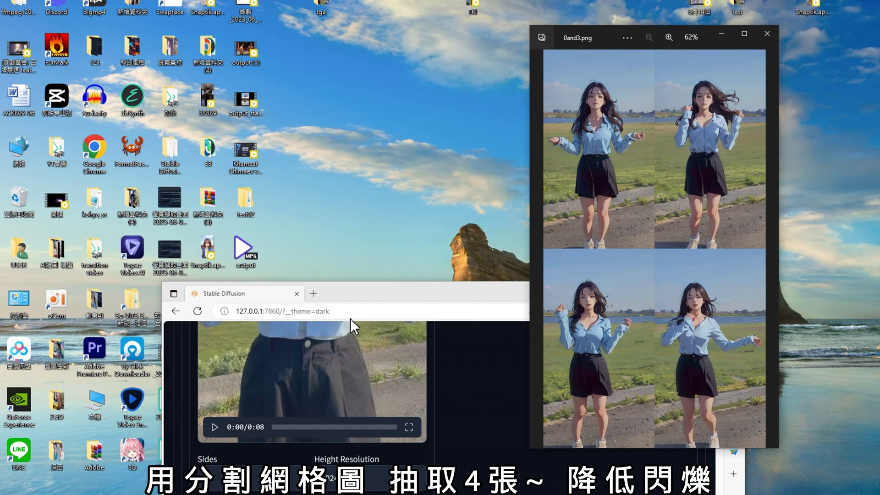
left_click_drag(350, 318, 350, 3)
left_click_drag(706, 32, 568, 34)
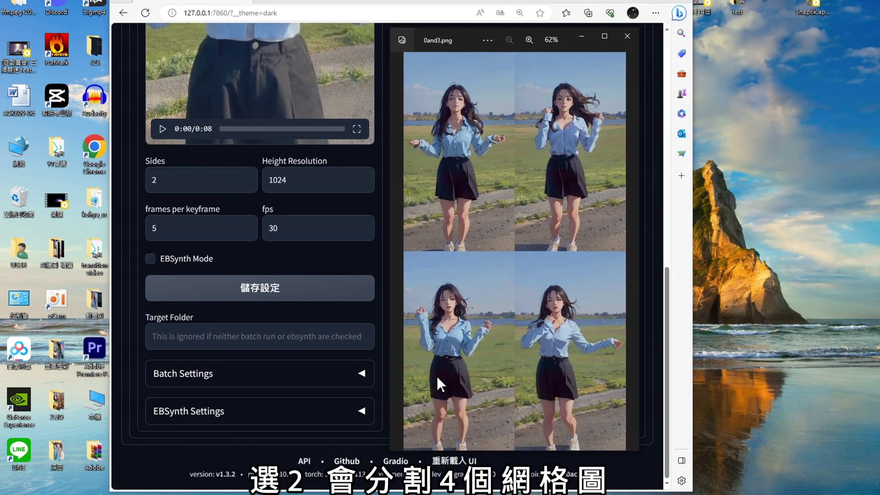
- Set Sides to 3 in the Pre-Processing settings
double_click(161, 182)
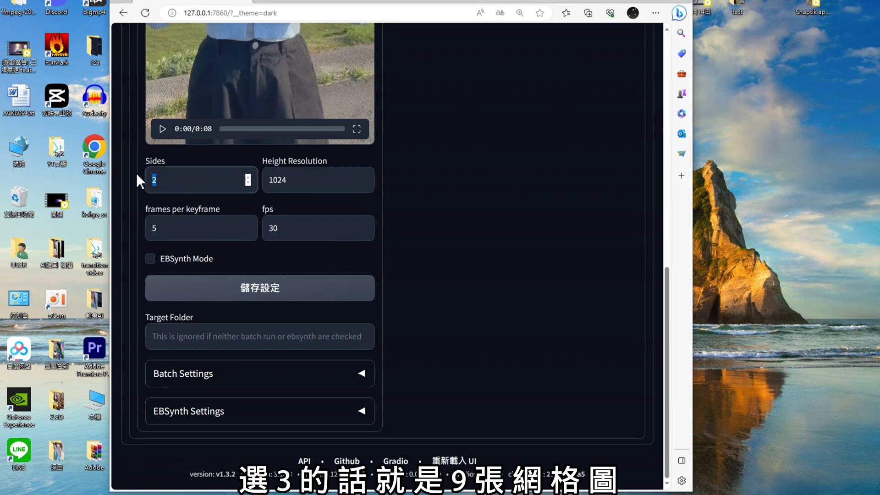
type("3")
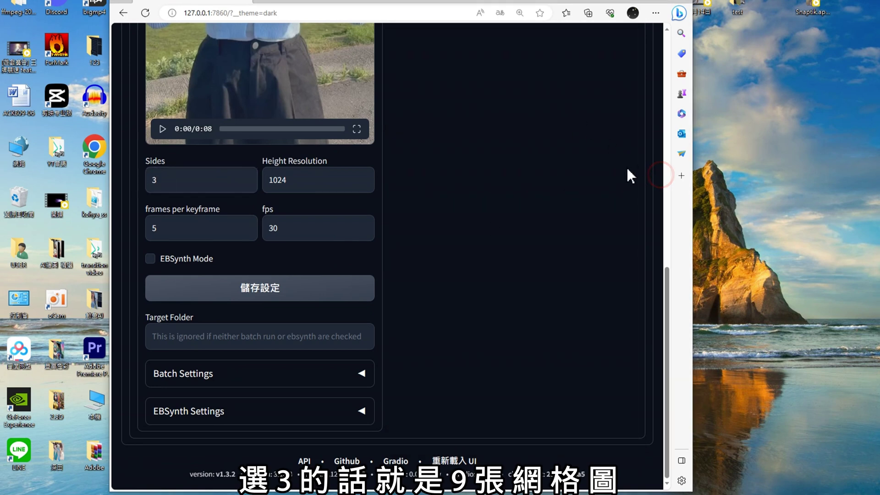
- Set Sides to 1, Height Resolution to 1080 and frames per keyframe to 16, and enable EBSynth Mode
left_click_drag(168, 179, 133, 177)
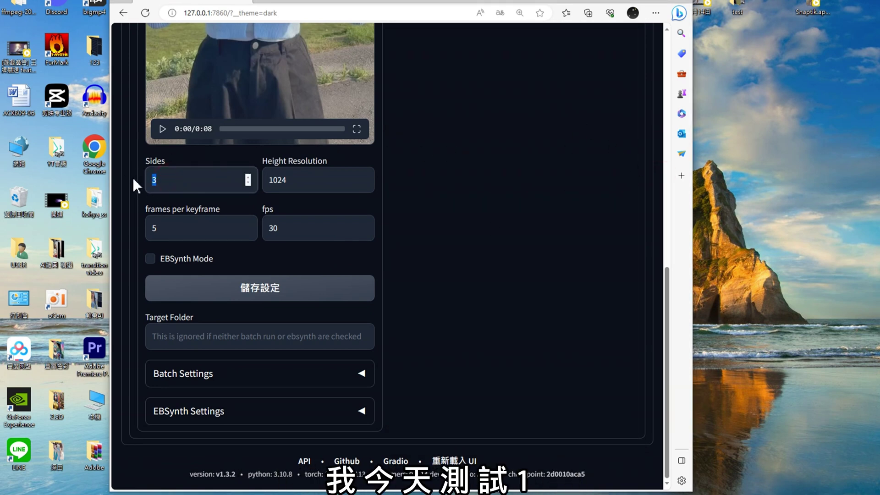
left_click_drag(268, 179, 377, 186)
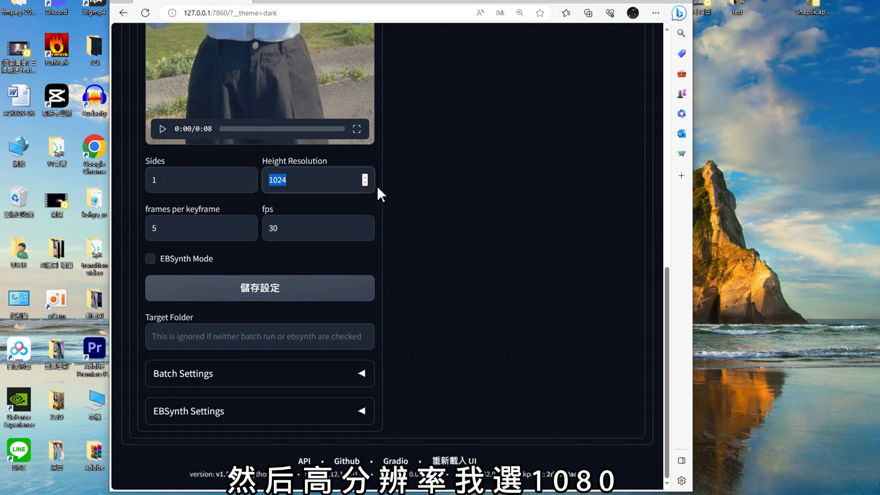
type("1080")
key("Tab")
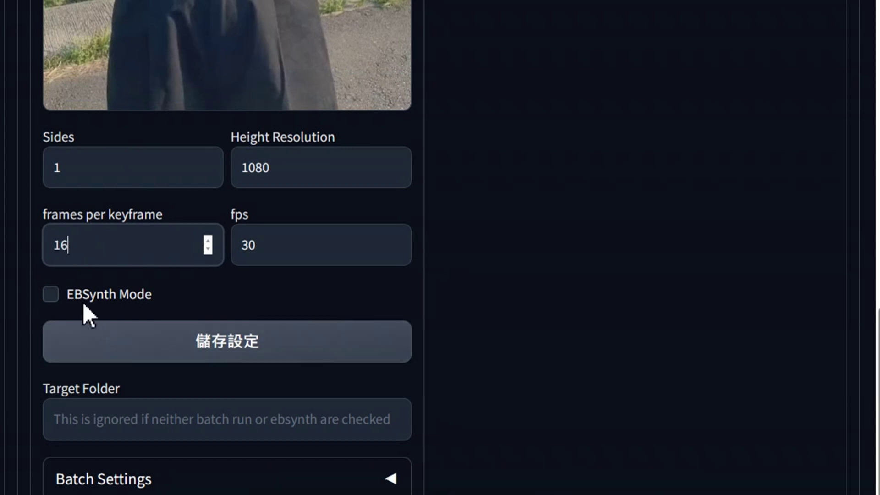
left_click(51, 296)
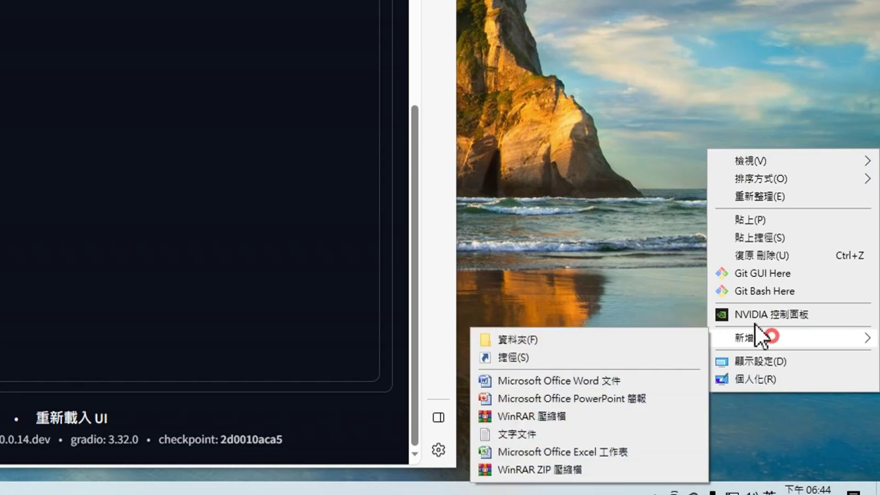
- Create a desktop folder named TESE and paste its path C:\Users\USER\Desktop\TESE as the Target Folder
left_click(765, 338)
left_click(530, 338)
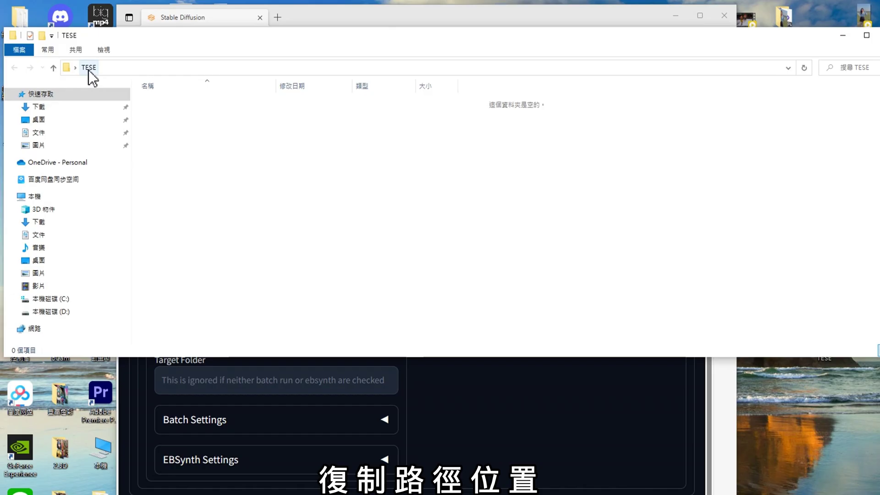
right_click(88, 75)
left_click(112, 78)
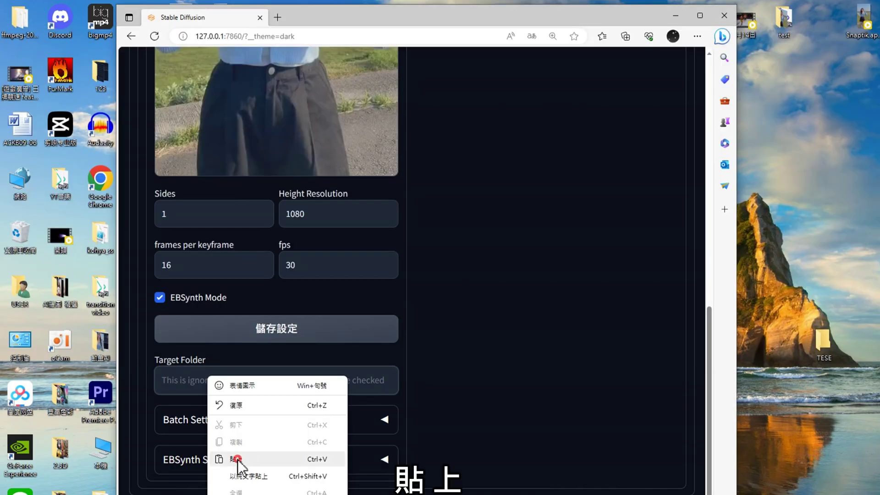
left_click(237, 459)
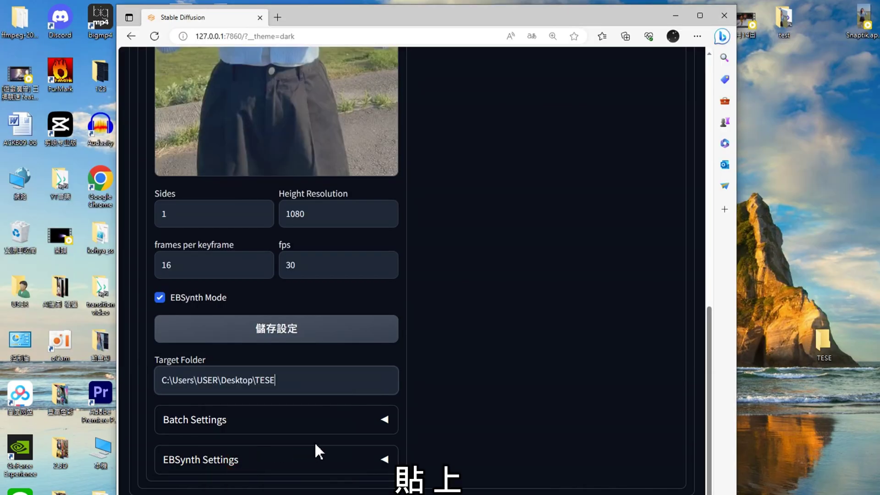
- Enable Batch Run with Border Key Frames set to 0, and enable Split Video in the EBSynth settings
left_click(379, 429)
scroll(309, 436, "down", 2)
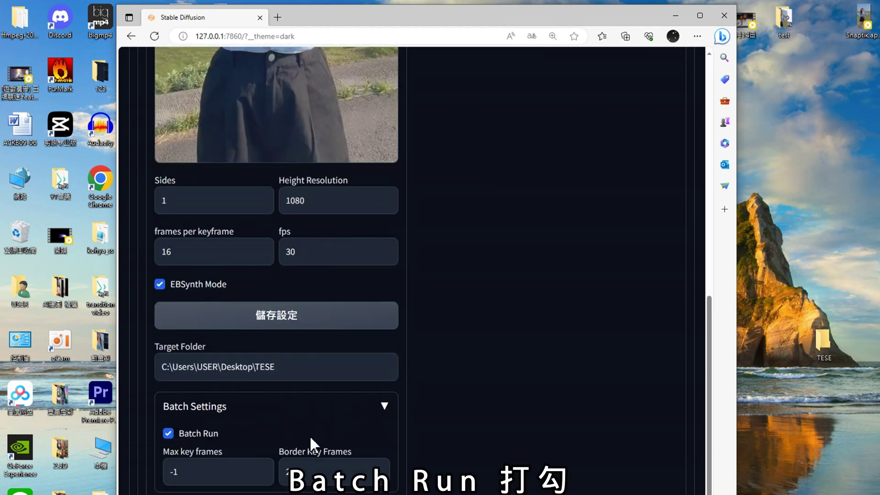
left_click_drag(302, 412, 282, 413)
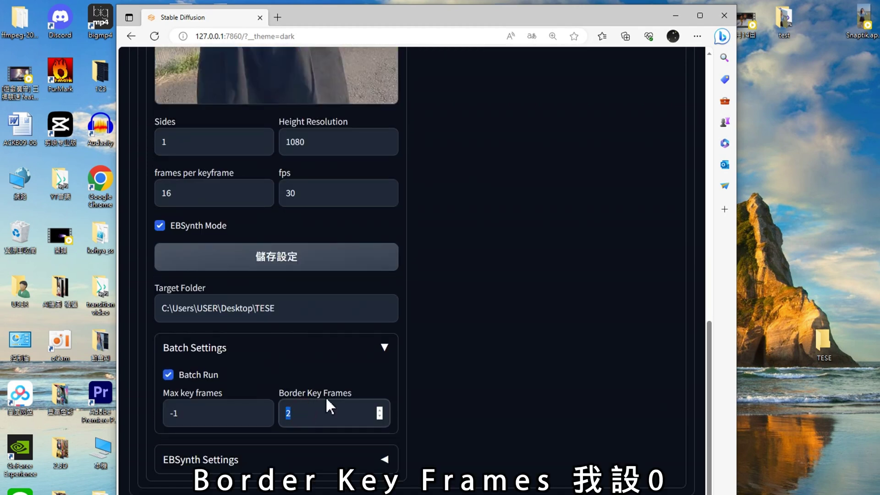
type("0")
left_click(387, 459)
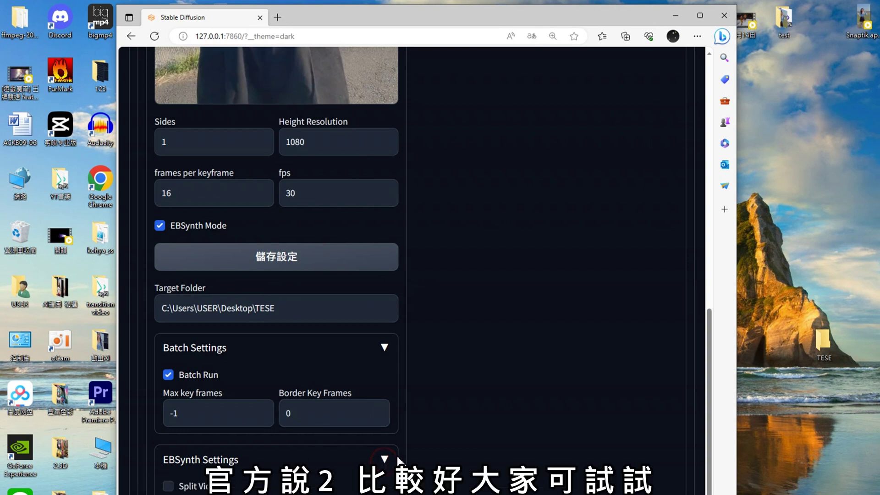
scroll(709, 334, "down", 1)
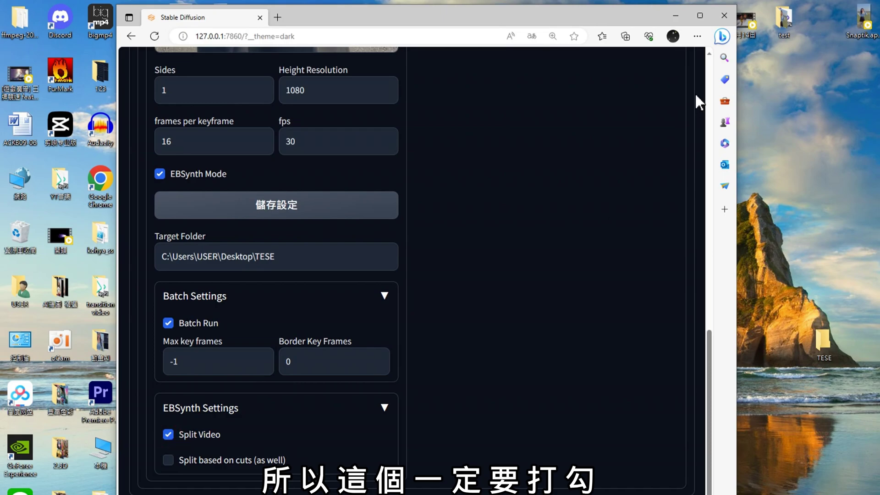
- Maximize the browser for the pre-processing run and check the extracted frames in the TESE input folder
left_click(703, 21)
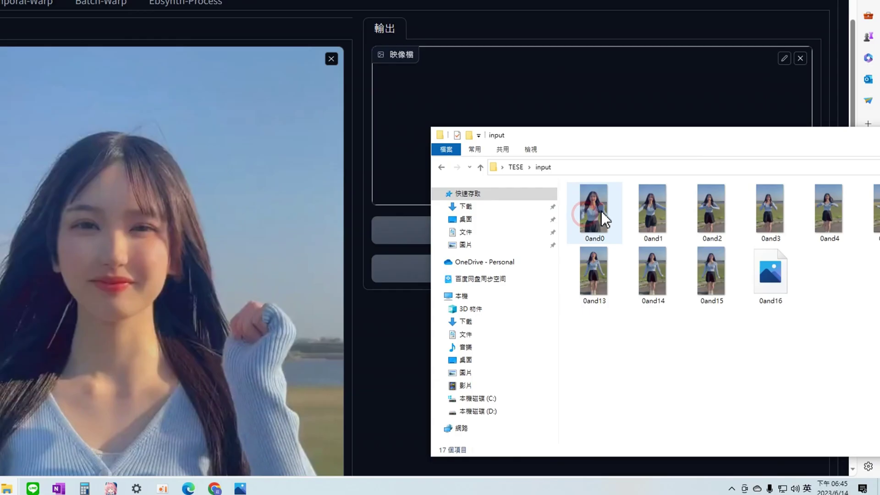
left_click_drag(678, 142, 666, 174)
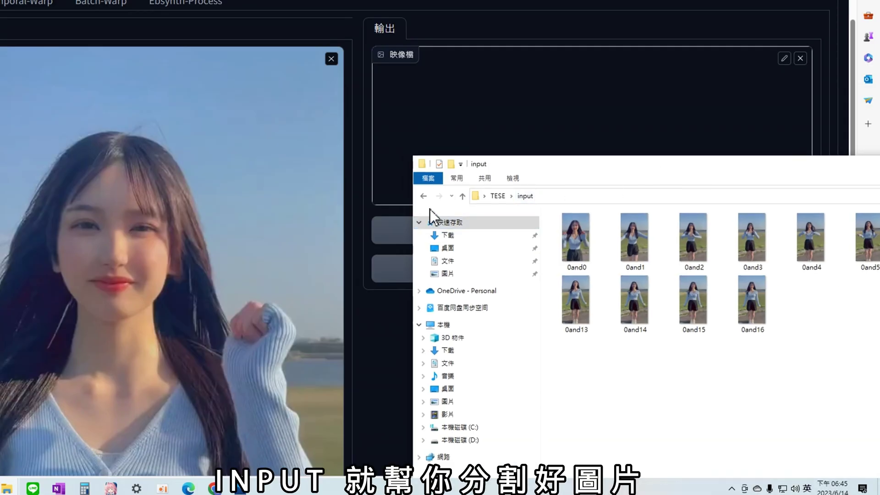
left_click(423, 196)
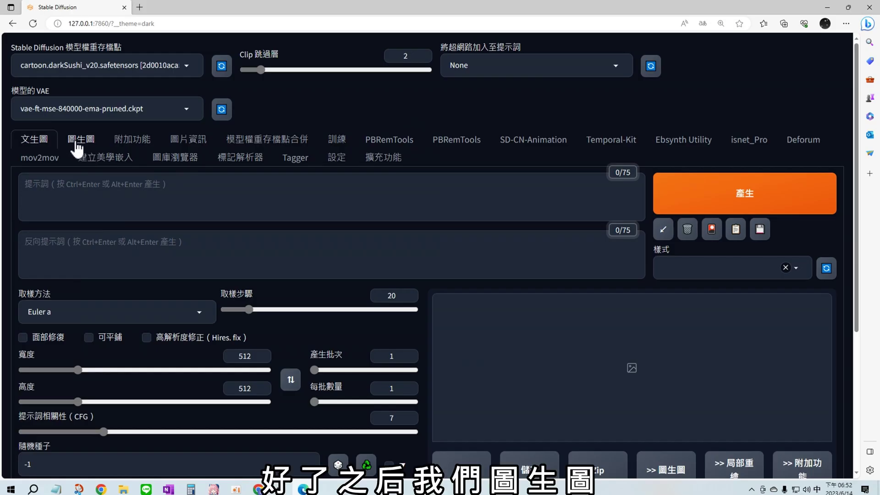
- Load frame 0and0 from the input folder as the 圖生圖 source image and choose the checkpoint model
left_click(74, 146)
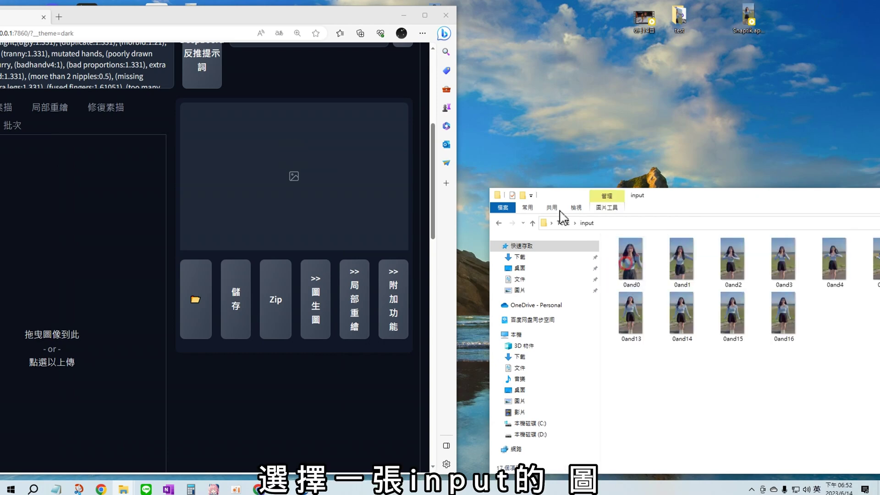
left_click_drag(631, 259, 99, 250)
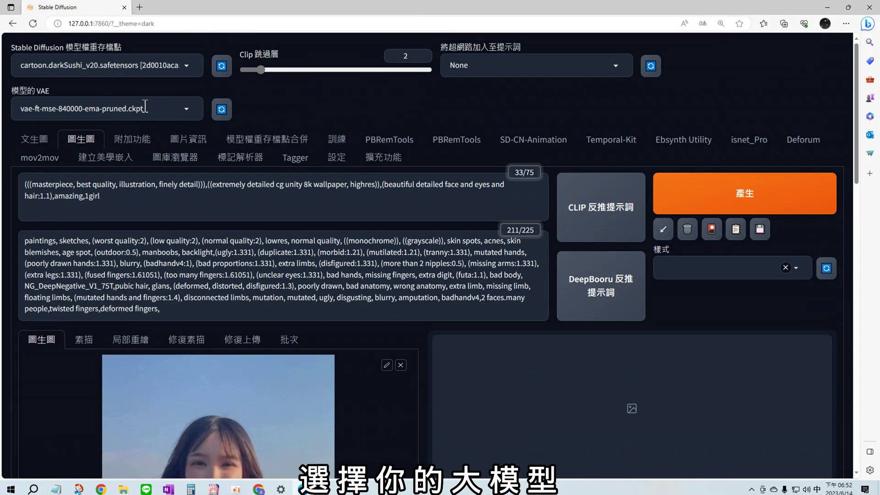
left_click(115, 65)
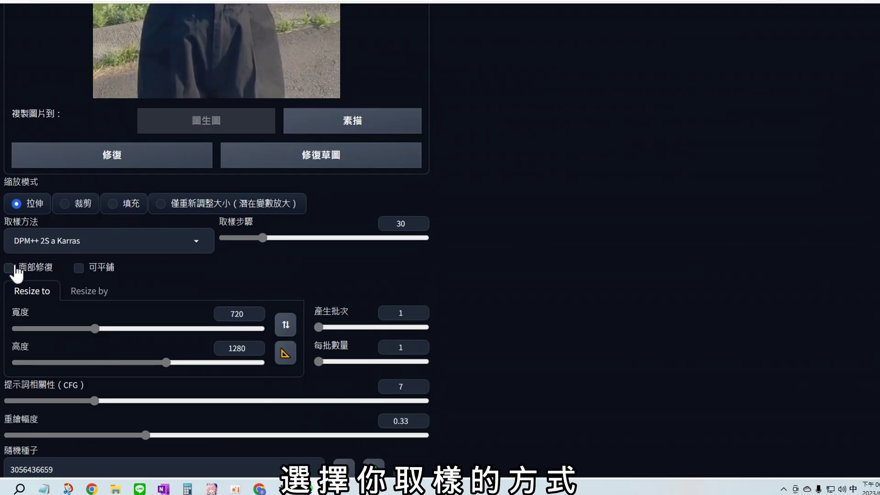
- Set the sampling method to Euler a with 50 steps, enable 面部修復, and reset the seed to -1
left_click(58, 246)
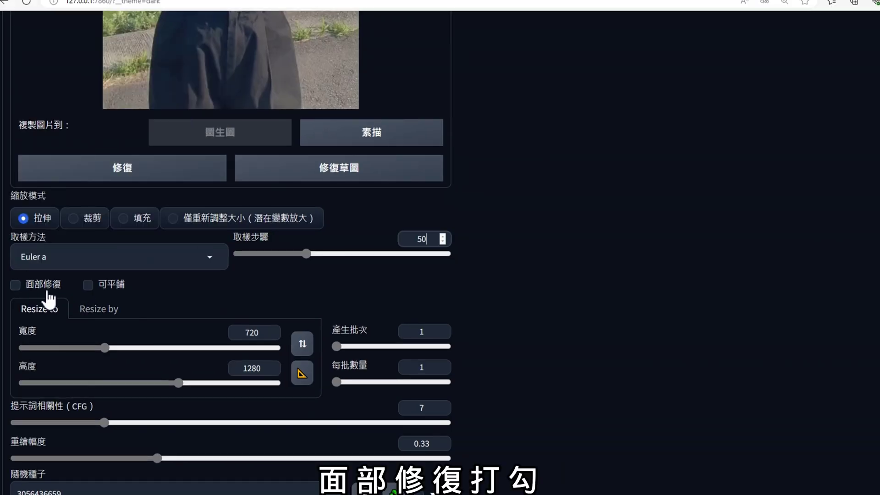
left_click(9, 268)
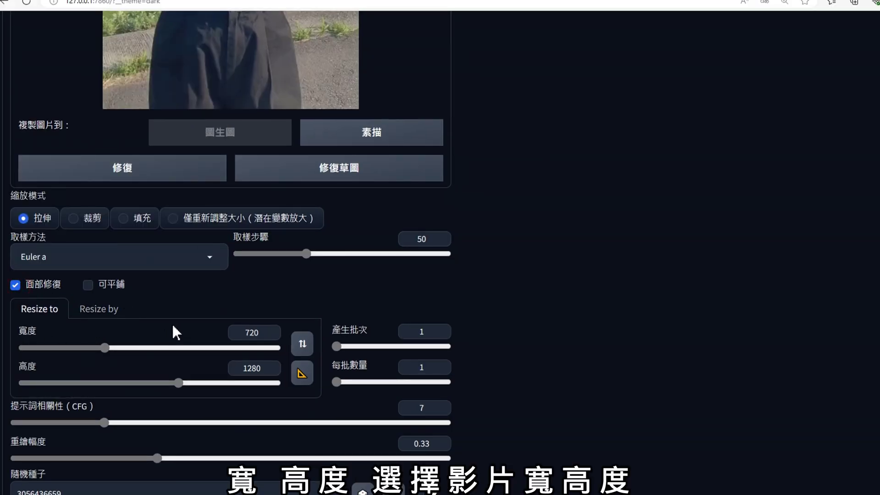
scroll(373, 393, "down", 3)
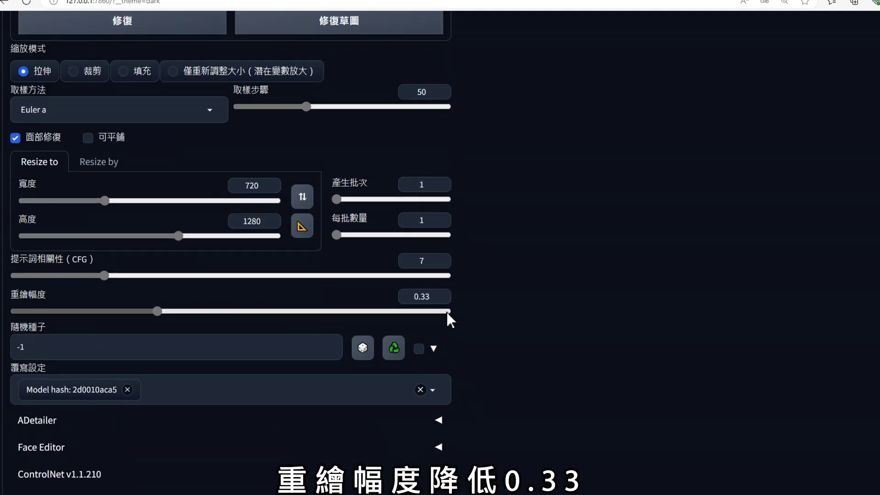
- Enable ADetailer for the image generation and collapse its settings
left_click(435, 415)
scroll(436, 415, "down", 2)
left_click(21, 315)
left_click(438, 289)
- Enable ControlNet Unit 0 with Pixel Perfect (完美像素), the tile_resample preprocessor and the control_v11u_sd15_tile model
left_click(439, 416)
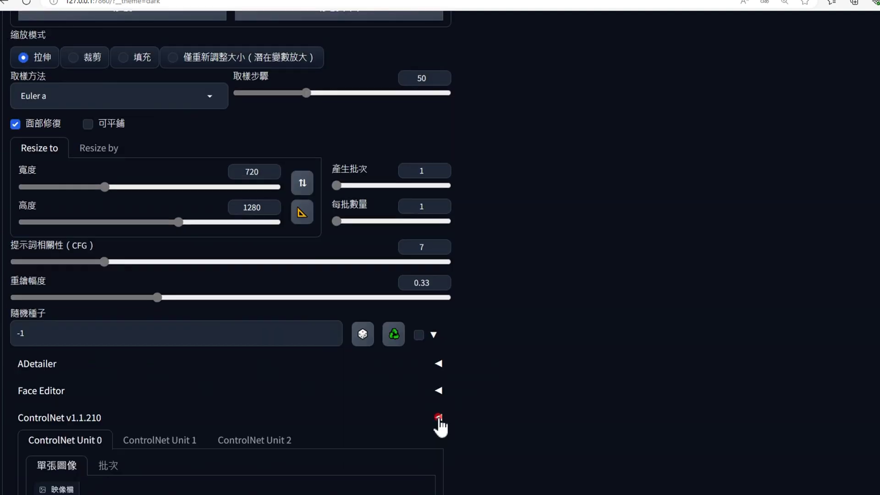
scroll(186, 419, "down", 8)
left_click(31, 335)
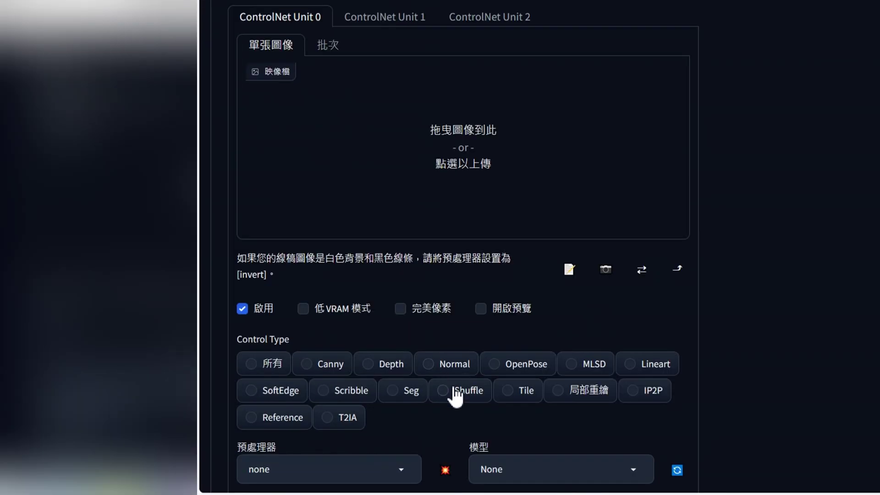
left_click(271, 410)
left_click(174, 335)
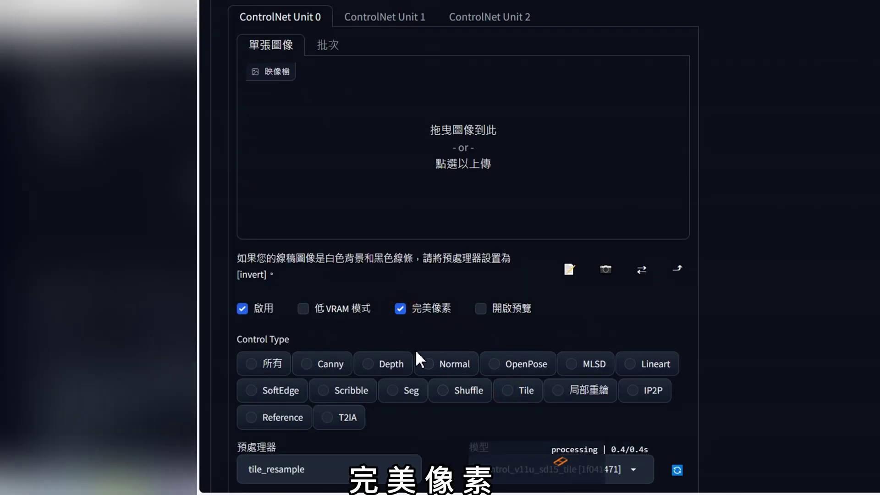
- Set ControlNet Unit 0's Control Mode to 平衡 and its resize mode to 裁剪並調整大小
scroll(416, 360, "down", 8)
left_click(247, 230)
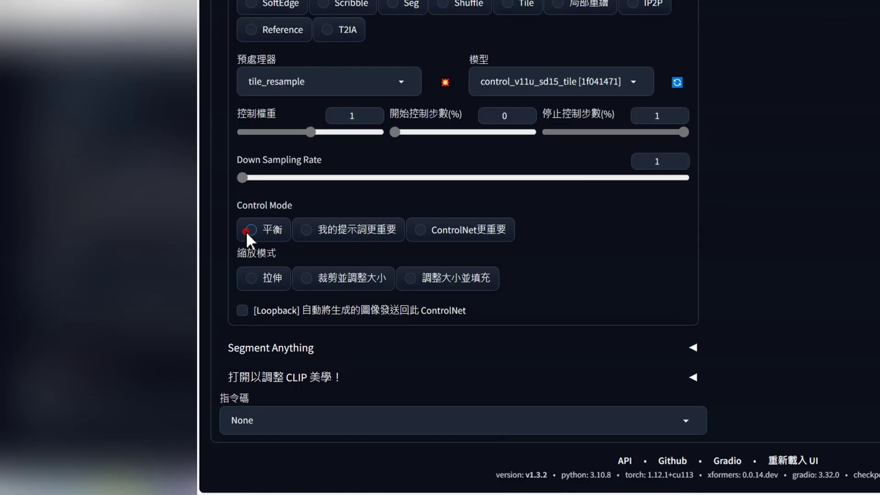
left_click(308, 283)
- Enable ControlNet Unit 1 with the scribble_hed preprocessor and set its remaining mode options
scroll(463, 247, "up", 5)
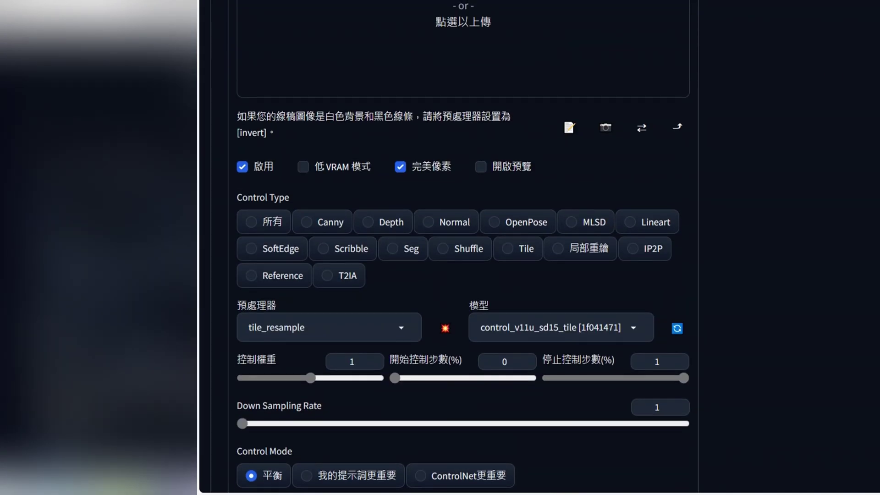
scroll(386, 191, "up", 7)
left_click(373, 202)
scroll(428, 330, "down", 5)
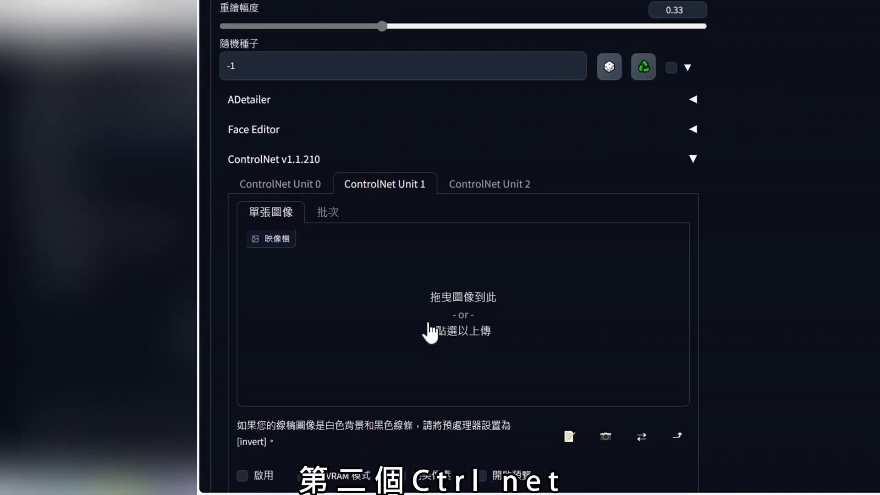
left_click(243, 249)
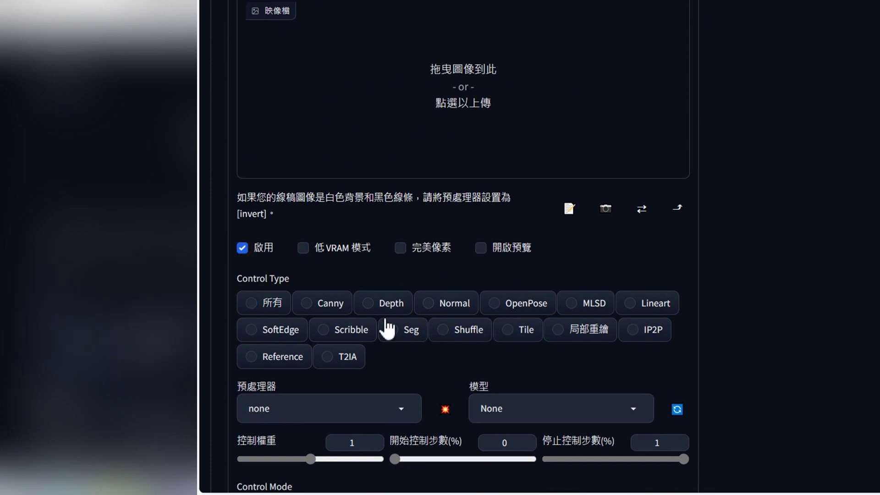
left_click(321, 408)
left_click(317, 365)
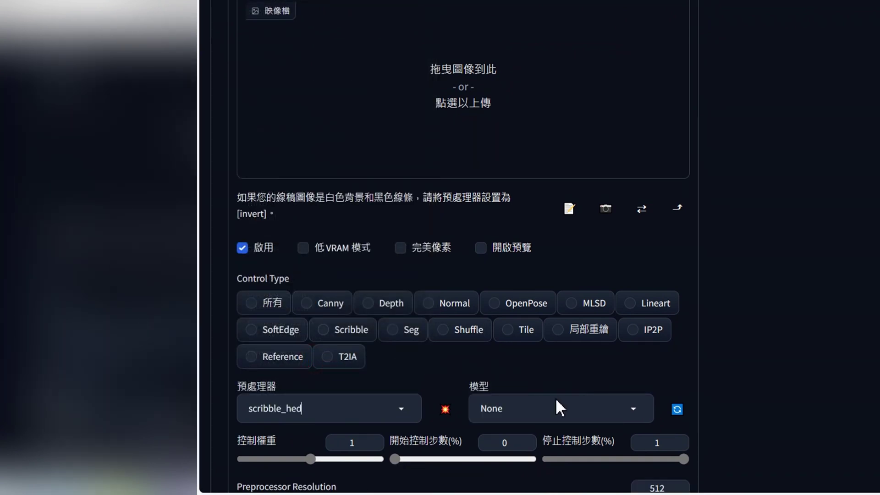
scroll(556, 406, "down", 5)
left_click(310, 359)
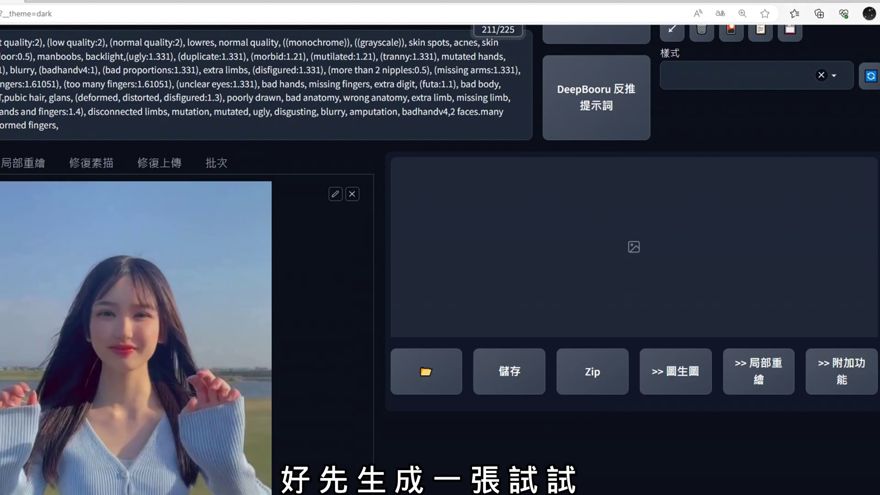
- Generate a test image and copy its seed 618613065 from the generation info
scroll(805, 145, "up", 5)
left_click(777, 220)
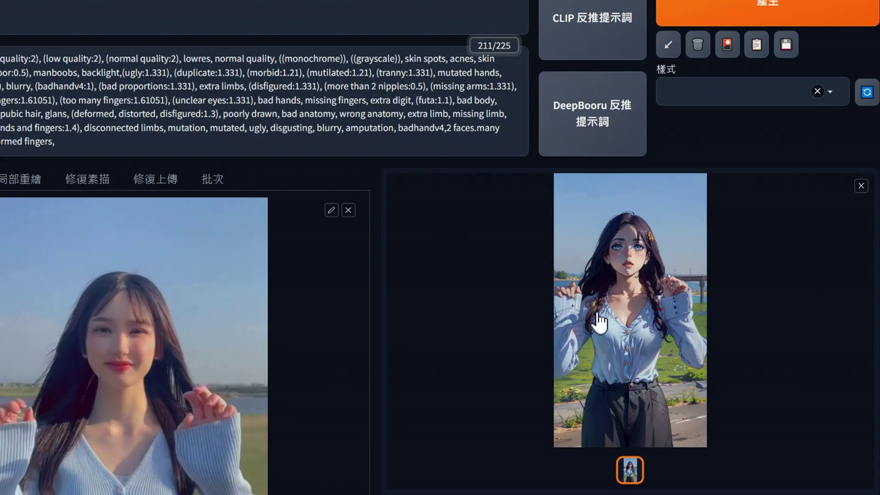
scroll(598, 320, "down", 10)
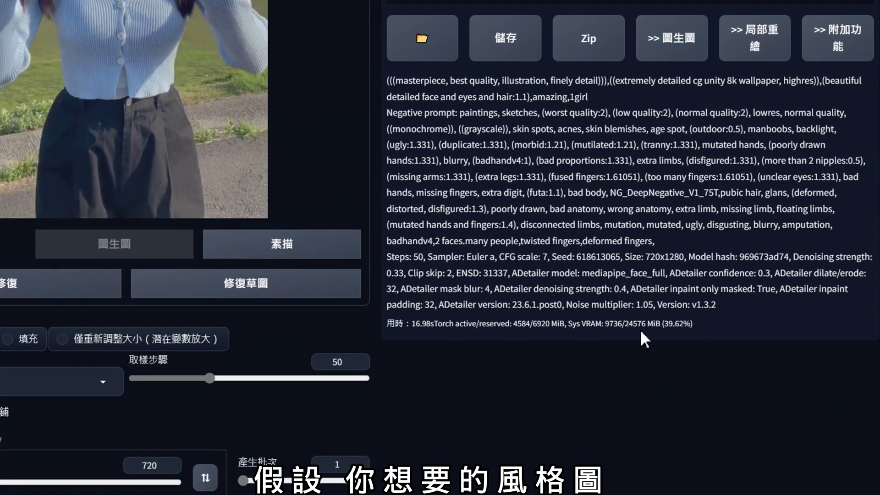
left_click_drag(576, 254, 618, 254)
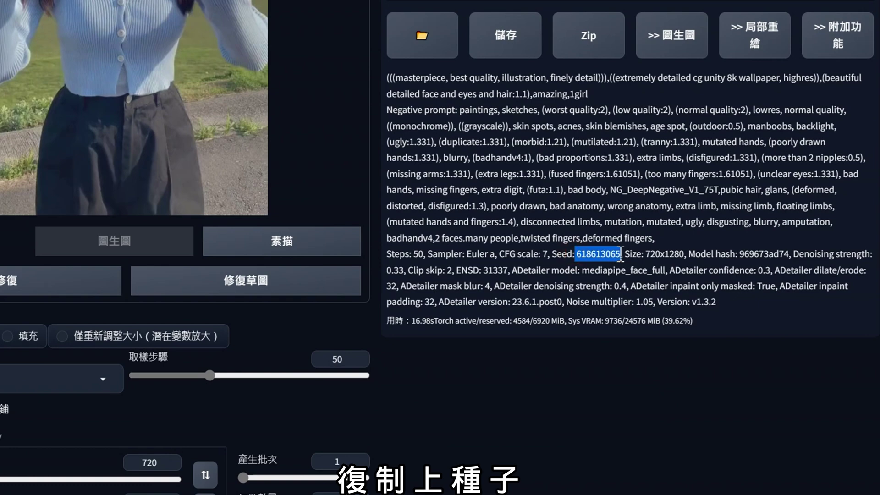
right_click(618, 253)
left_click(644, 264)
- Switch img2img to batch mode (批次) and set the random seed (隨機種子) to 618613065
scroll(304, 141, "up", 8)
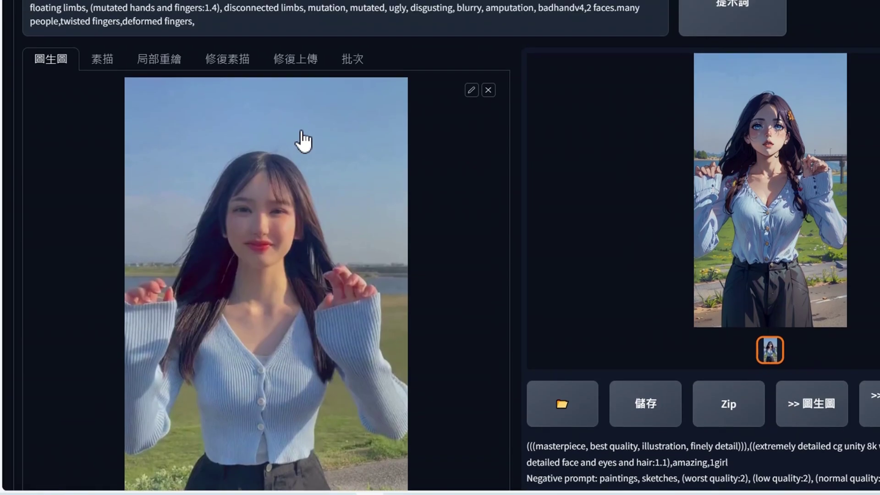
left_click(352, 59)
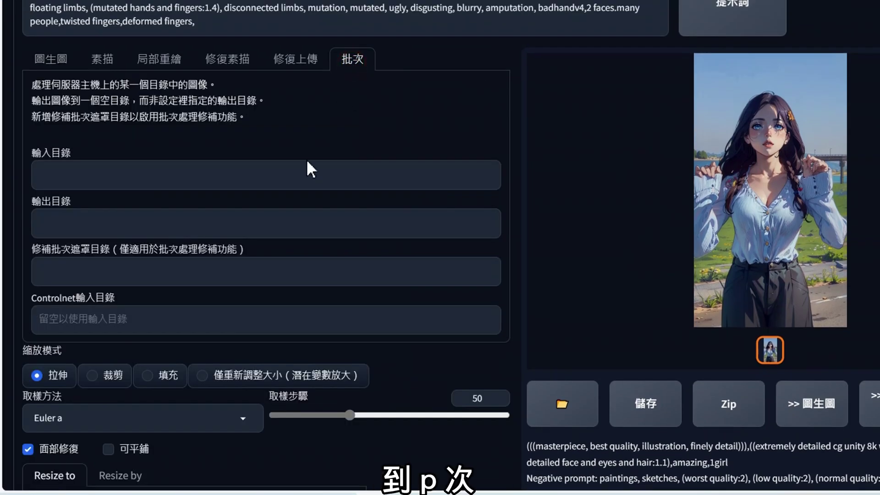
scroll(137, 275, "down", 7)
right_click(88, 355)
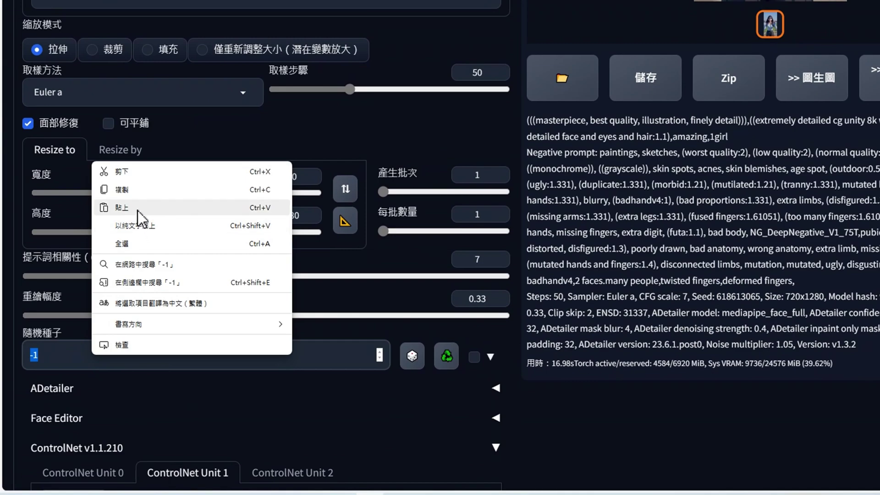
left_click(137, 211)
scroll(173, 243, "up", 2)
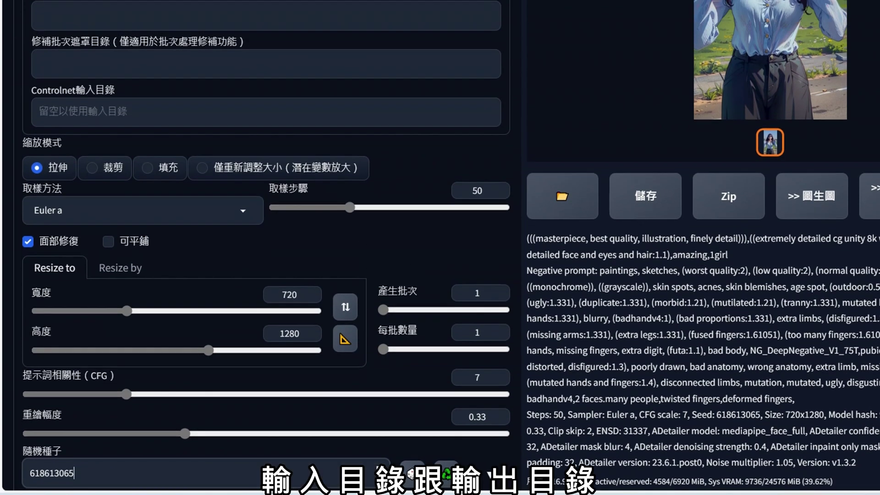
- Set the batch input directory (輸入目錄) to C:\Users\USER\Desktop\TESE\input by copying the folder's address
scroll(178, 143, "up", 5)
left_click(149, 154)
key("alt+Tab")
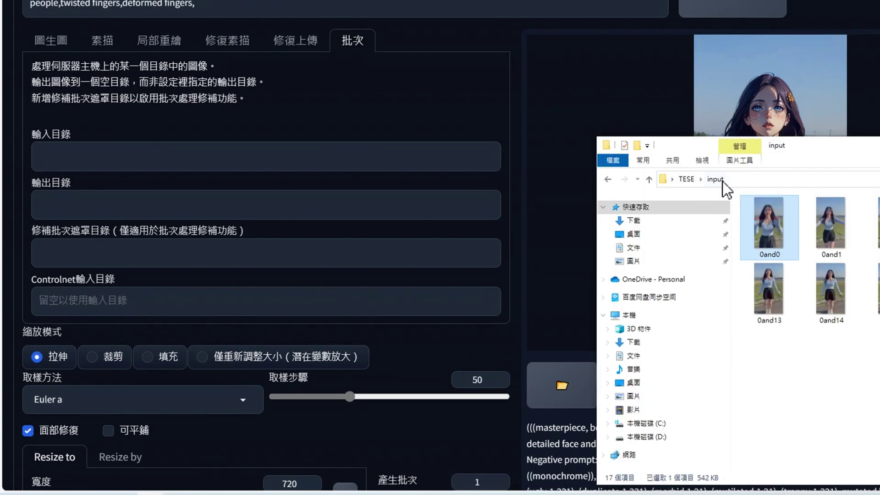
right_click(731, 182)
left_click(760, 187)
right_click(83, 156)
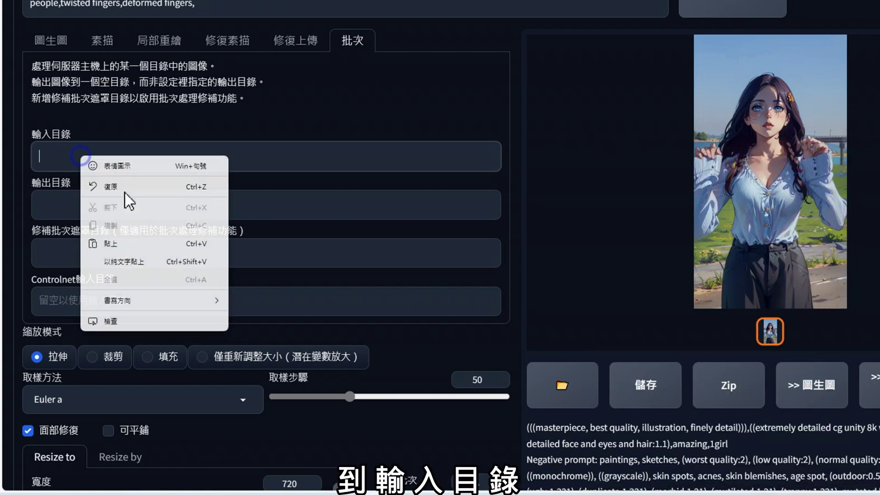
left_click(124, 252)
- Set the batch output directory (輸出目錄) to C:\Users\USER\Desktop\TESE\output and start the batch generation
key("alt+Tab")
right_click(717, 179)
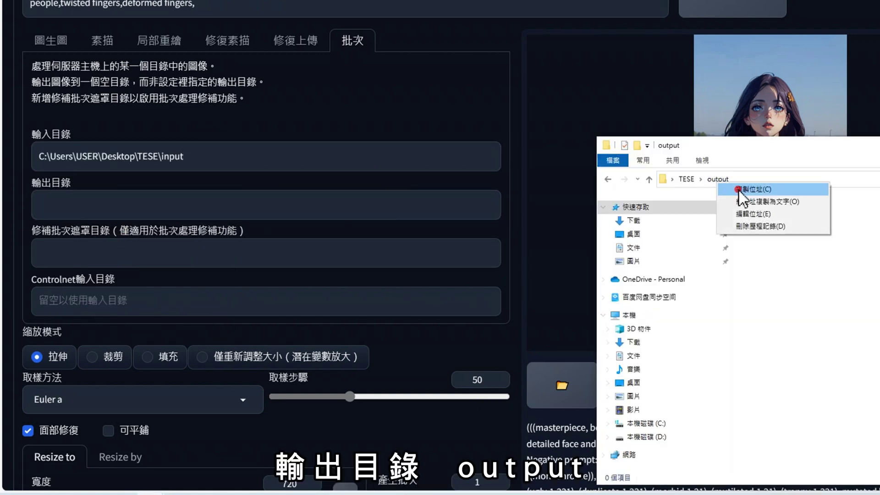
left_click(701, 188)
left_click(156, 201)
right_click(153, 200)
left_click(190, 287)
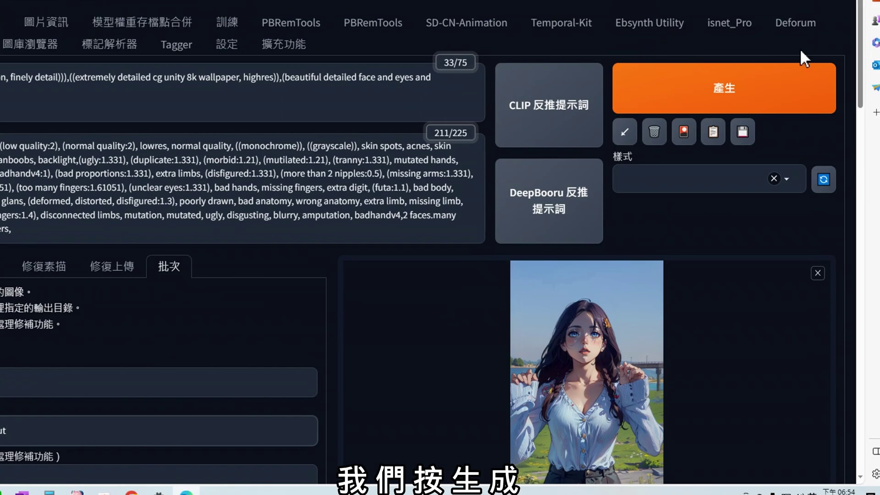
left_click(738, 108)
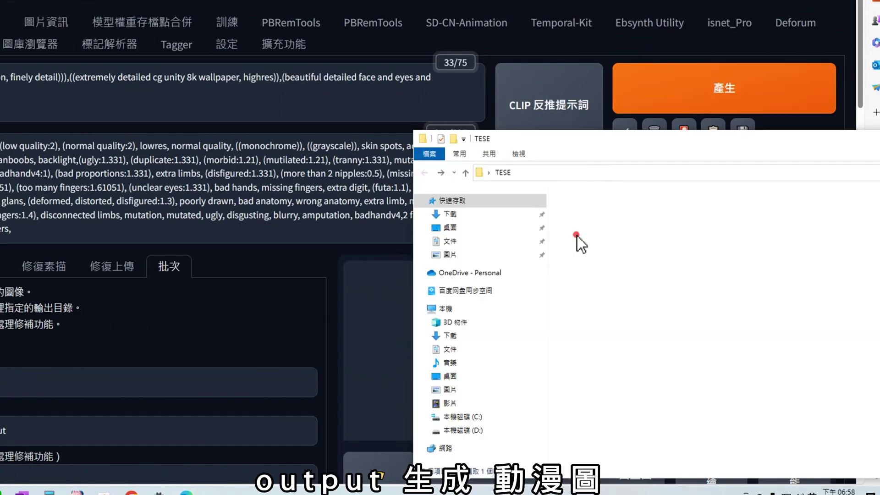
- Examine the restyled keyframes in the TESE output folder, starting from 0and0 and paging through the following images
double_click(576, 236)
double_click(588, 212)
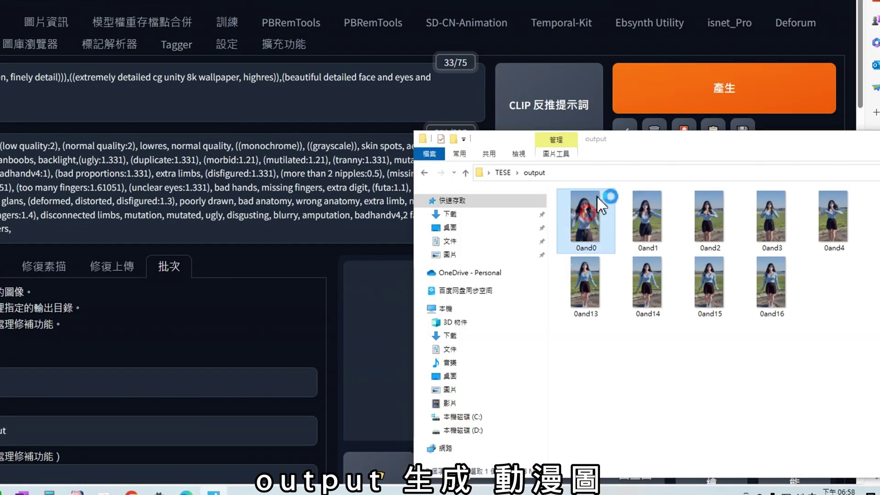
left_click(656, 150)
left_click_drag(620, 142, 774, 139)
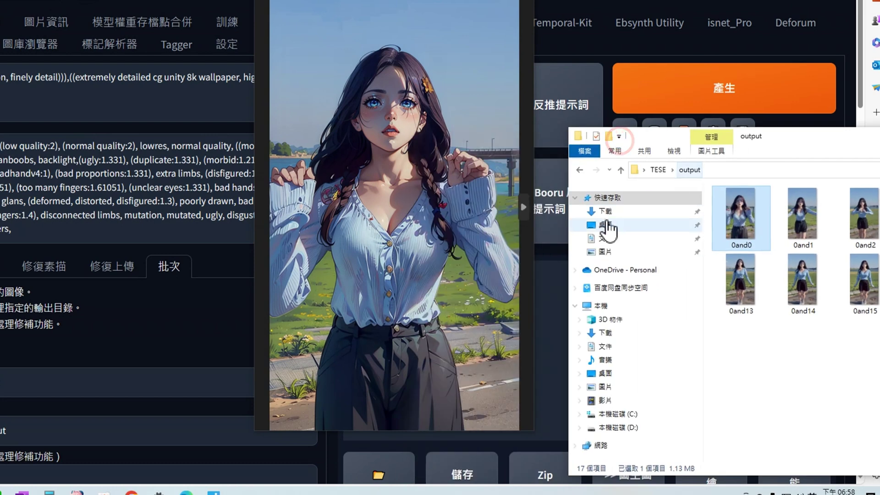
left_click(523, 207)
left_click(523, 207)
left_click(523, 207)
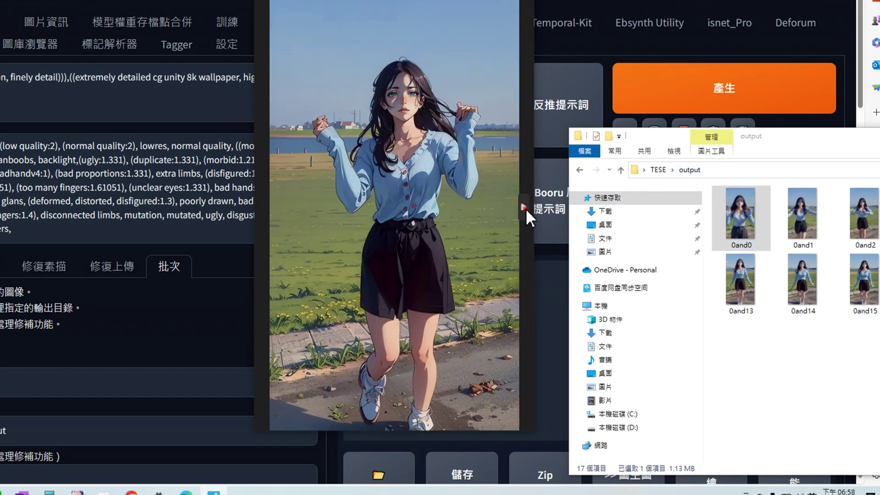
left_click(526, 209)
left_click(526, 210)
key("Escape")
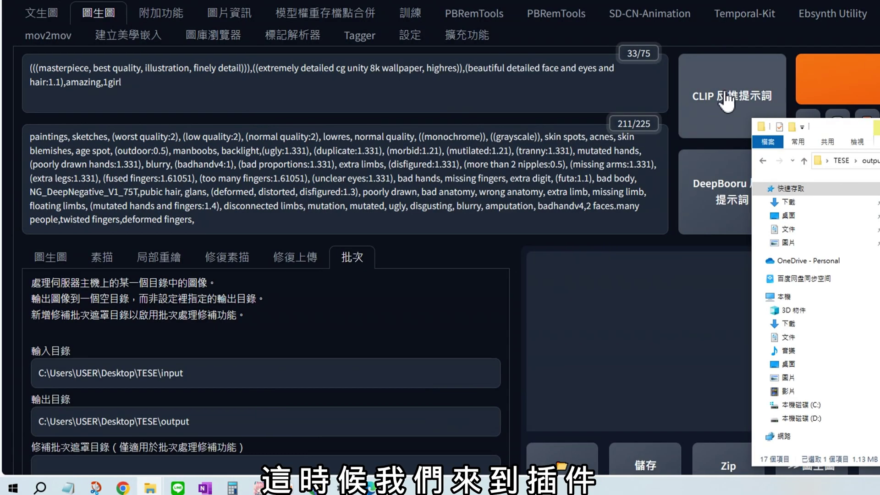
- Open Temporal-Kit's Ebsynth-Process page and load main_video from the TESE folder as the input video
left_click(730, 21)
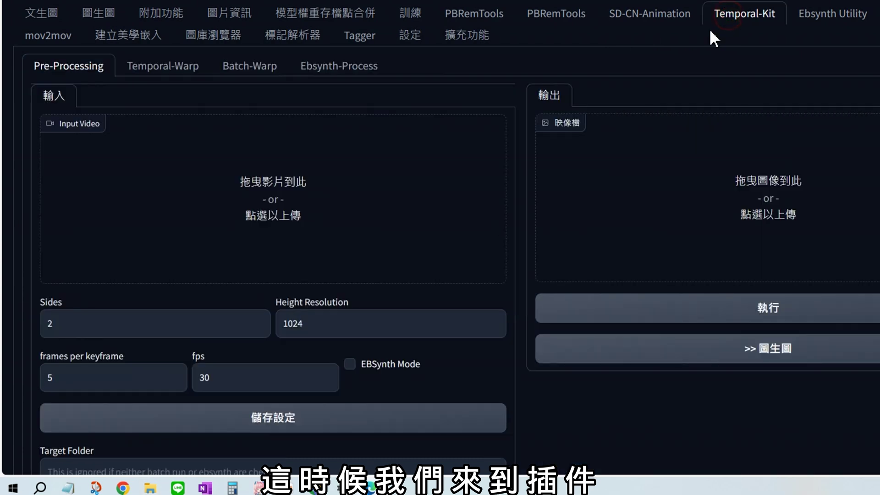
left_click(323, 73)
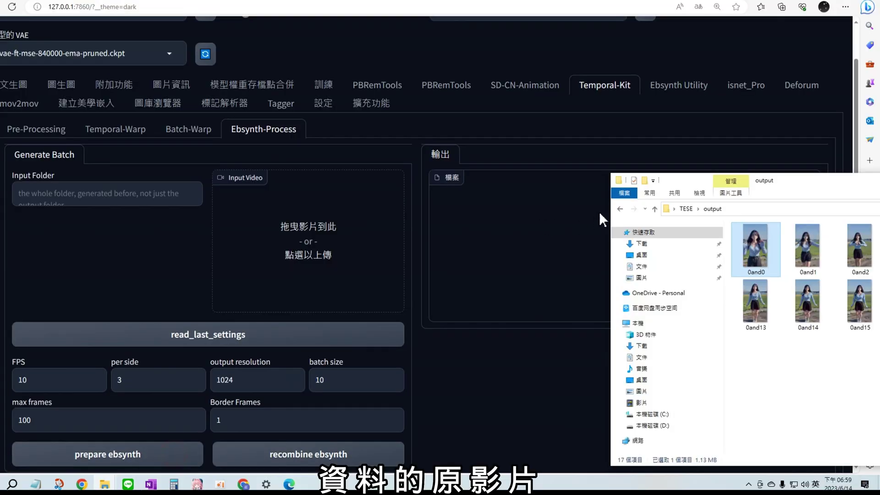
left_click(616, 208)
left_click_drag(757, 268, 339, 238)
- Set the Ebsynth-Process input folder to C:\Users\USER\Desktop\TESE by copying the folder's address
key("alt+Tab")
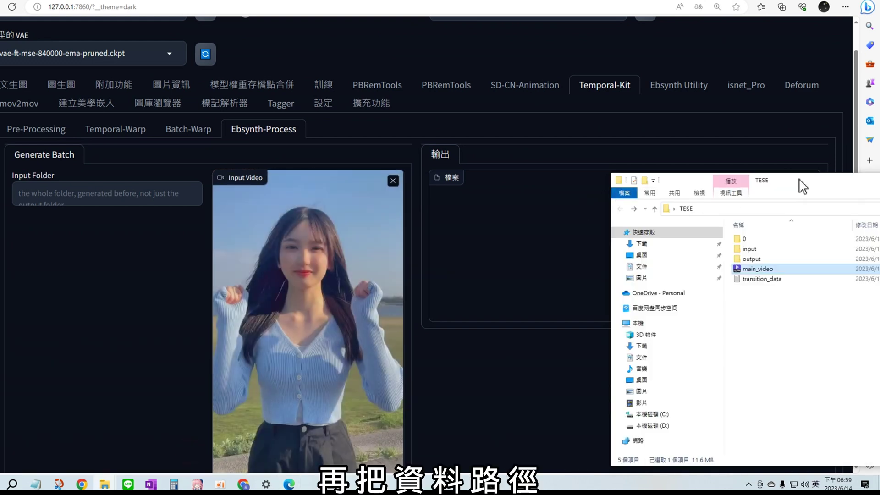
left_click_drag(805, 174, 588, 157)
right_click(470, 181)
left_click(488, 182)
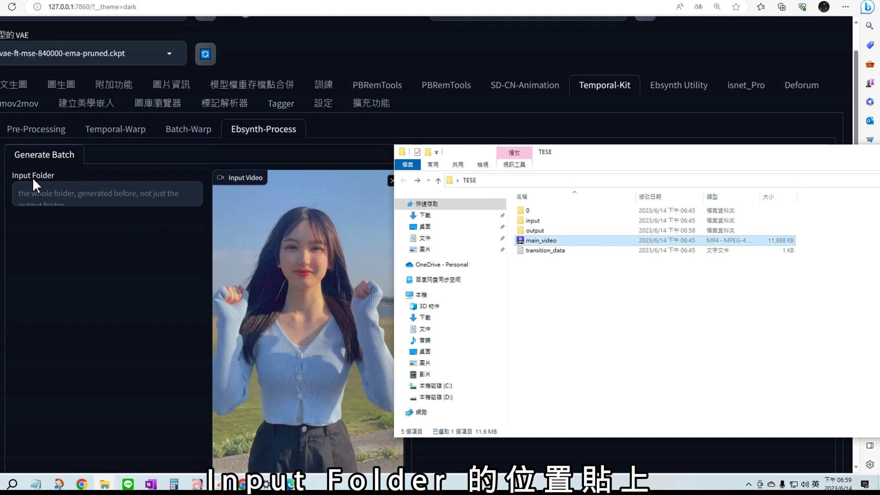
right_click(49, 191)
left_click(73, 264)
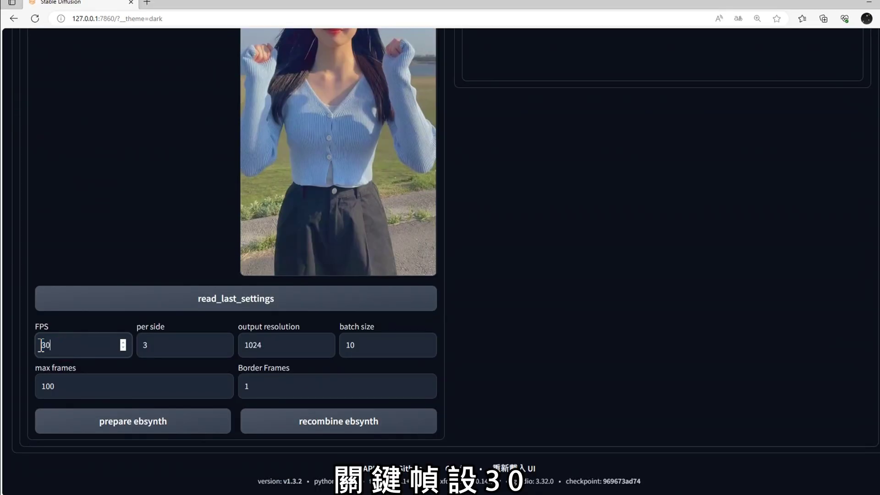
- Set per side to 1, output resolution to 1080 and batch size to 16
left_click(155, 343)
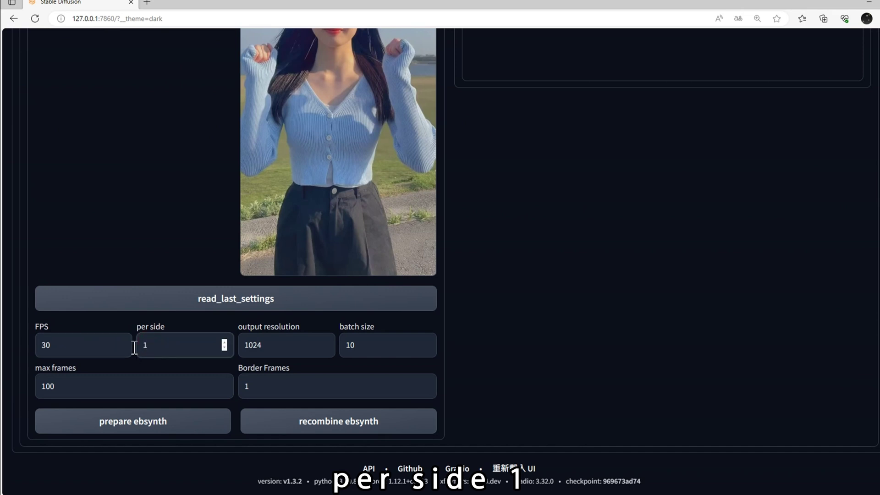
key("Tab")
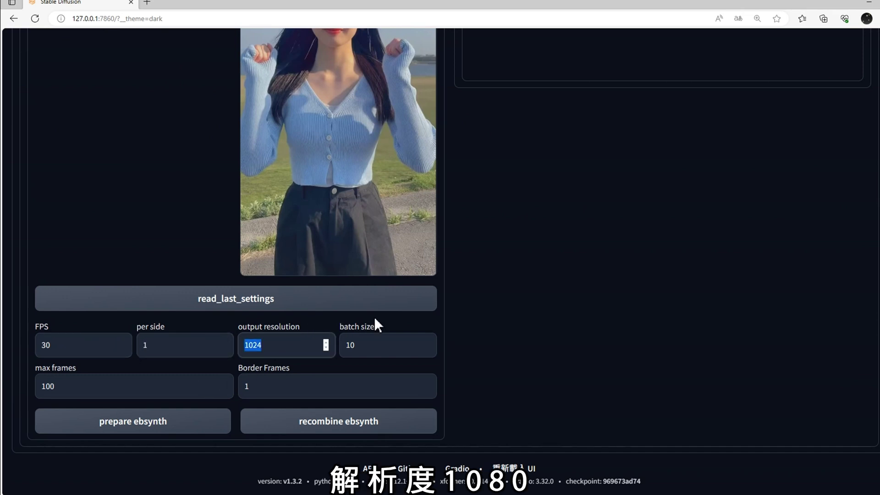
type("1080")
left_click(362, 347)
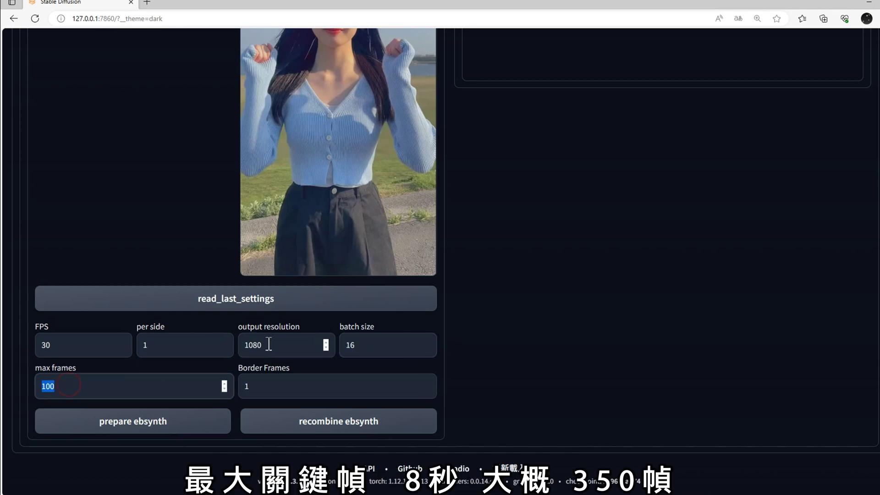
- Set max frames to 350 and Border Frames to 0, and run prepare ebsynth
type("350")
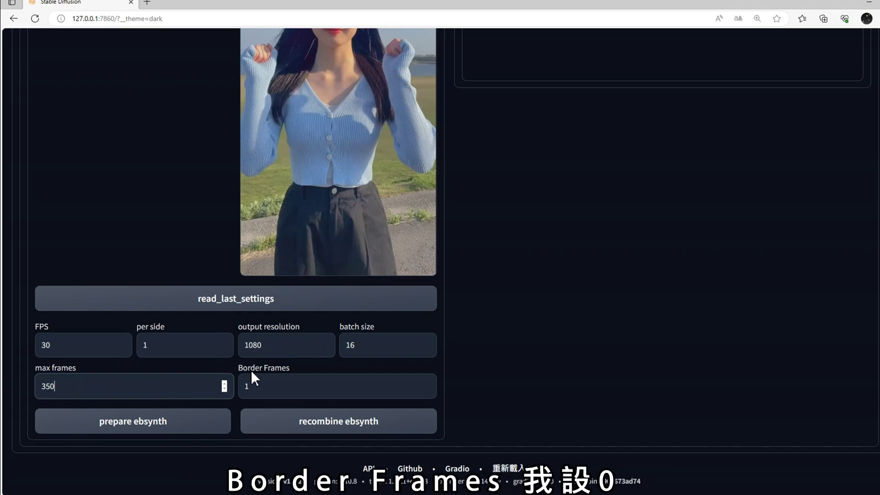
key("Tab")
type("0")
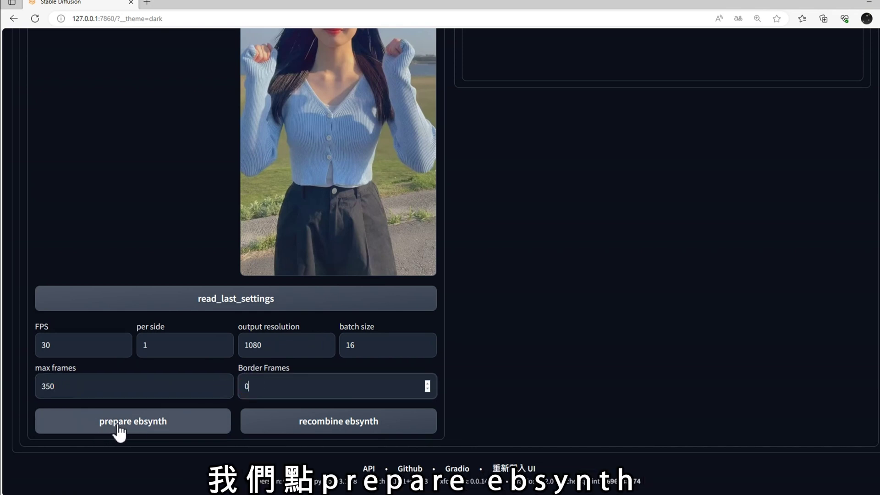
left_click(140, 426)
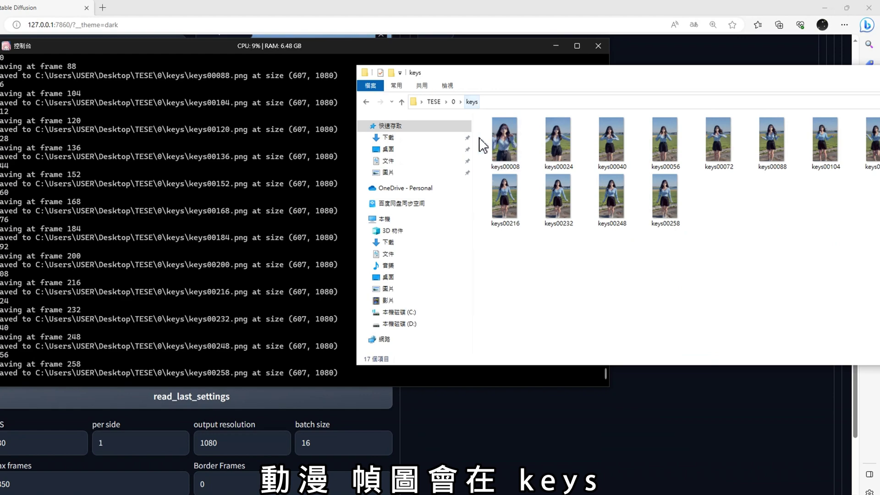
- Launch EbSynth from the EB folder and load the keys folder from TESE\0 as the keyframes
left_click(99, 79)
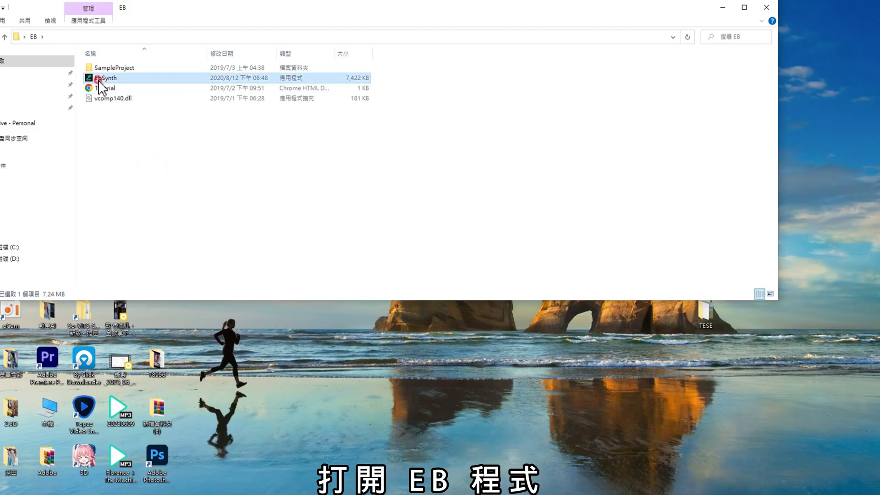
double_click(99, 82)
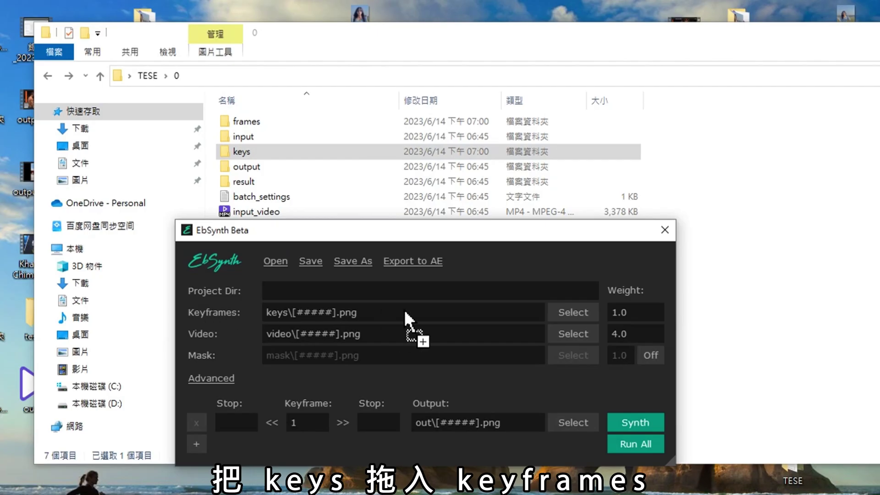
left_click_drag(405, 309, 403, 309)
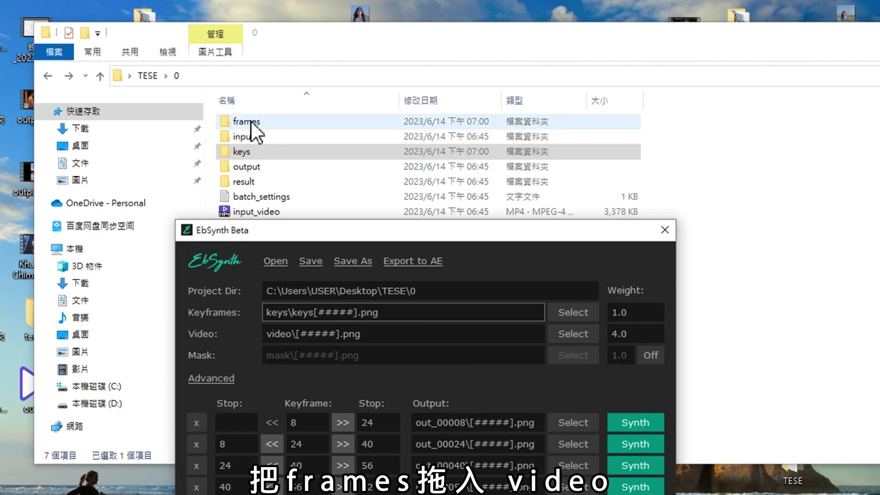
- Load the frames folder from TESE\0 as the EbSynth video and run synthesis for all keyframe ranges
left_click_drag(251, 123, 359, 293)
left_click_drag(309, 332, 312, 331)
left_click(681, 465)
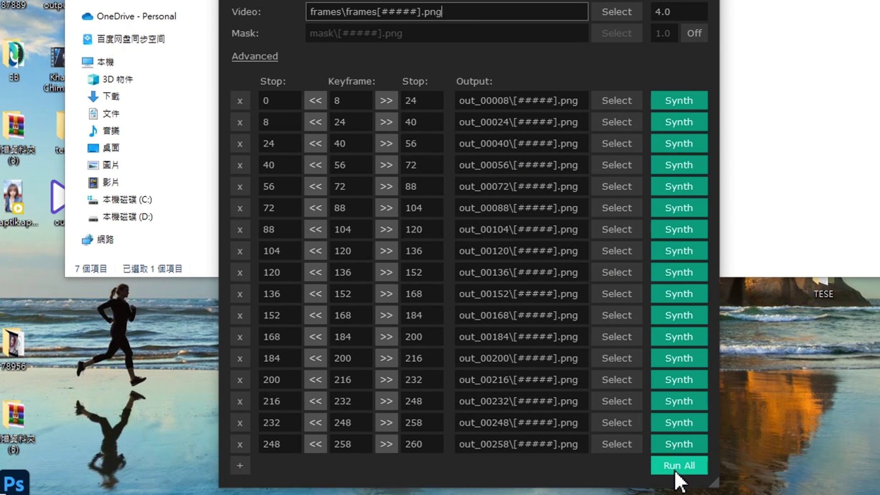
left_click(675, 466)
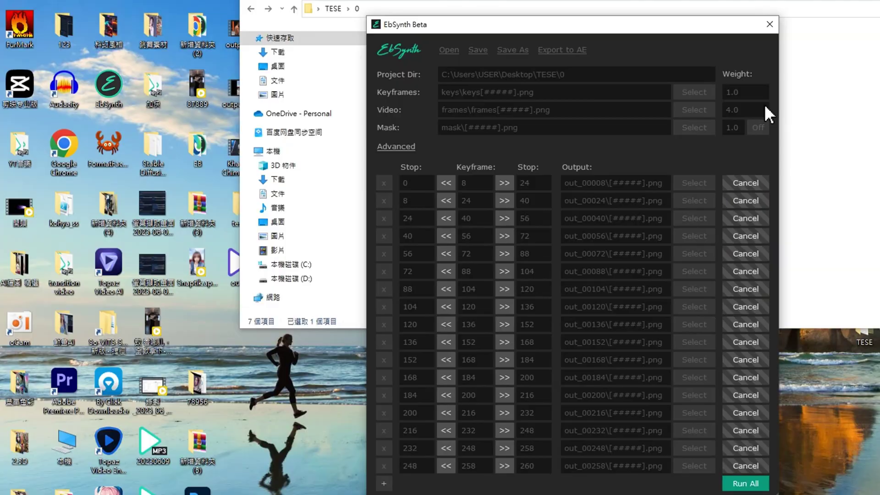
- Inspect the synthesized image 00007 in the out_00008 folder of TESE\0 and return to the parent folder
key("alt+Tab")
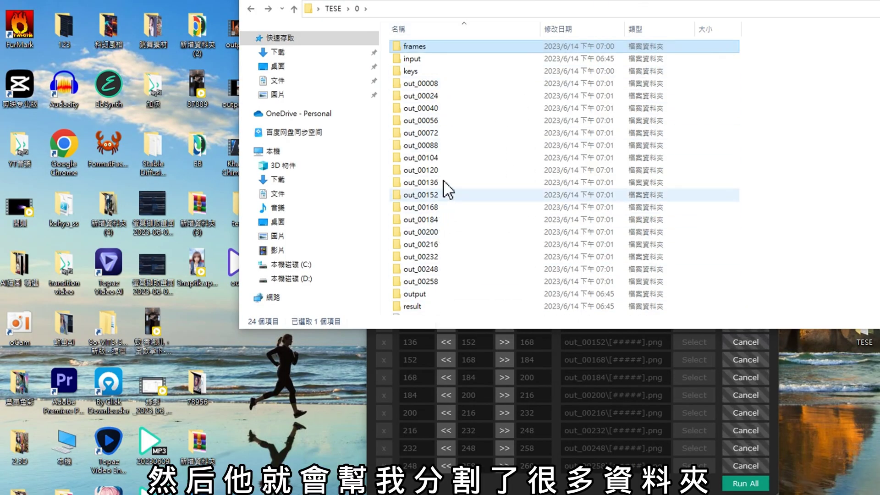
double_click(428, 85)
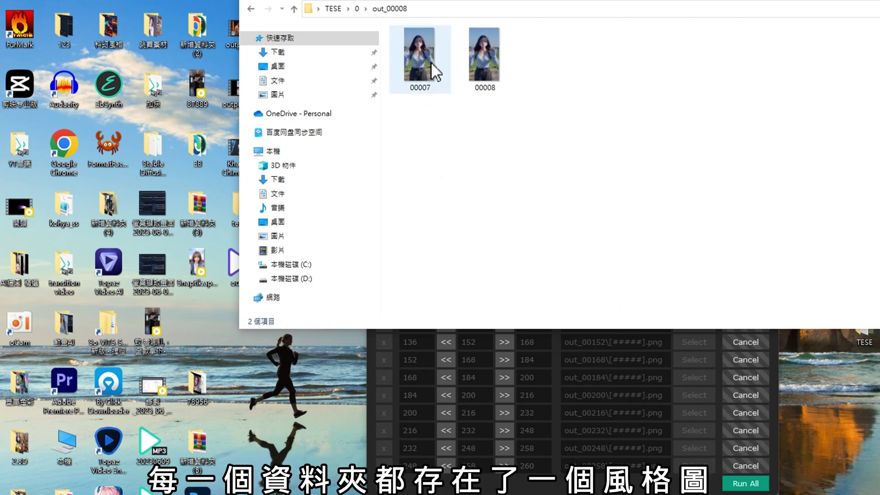
left_click(414, 53)
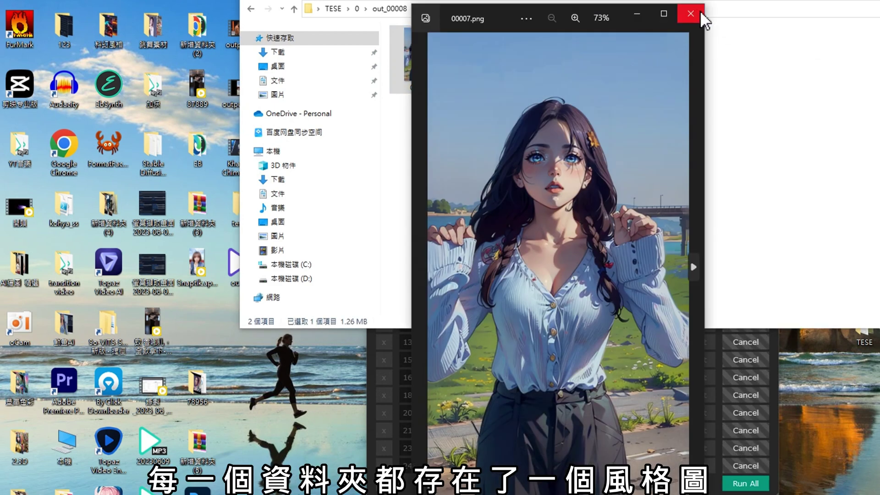
left_click(699, 10)
left_click(251, 8)
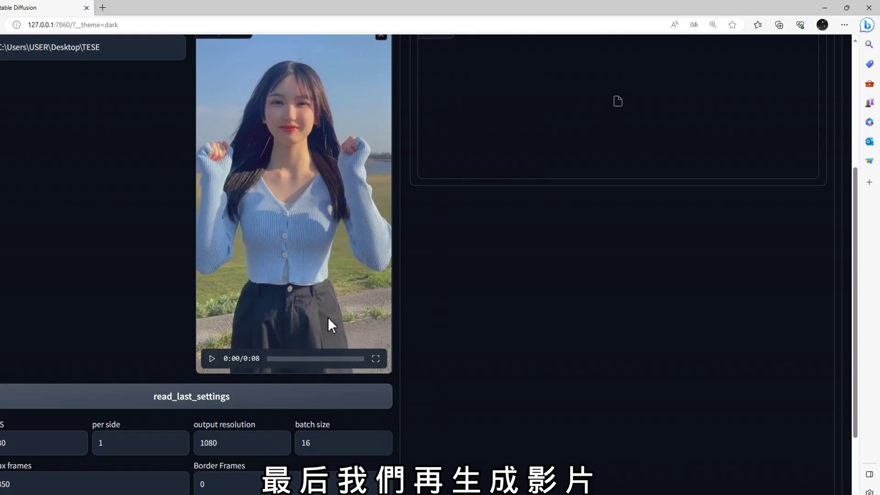
- Switch back to Stable Diffusion and run recombine ebsynth to assemble the synthesized frames into a video
scroll(330, 325, "up", 2)
scroll(446, 338, "down", 2)
scroll(848, 348, "down", 2)
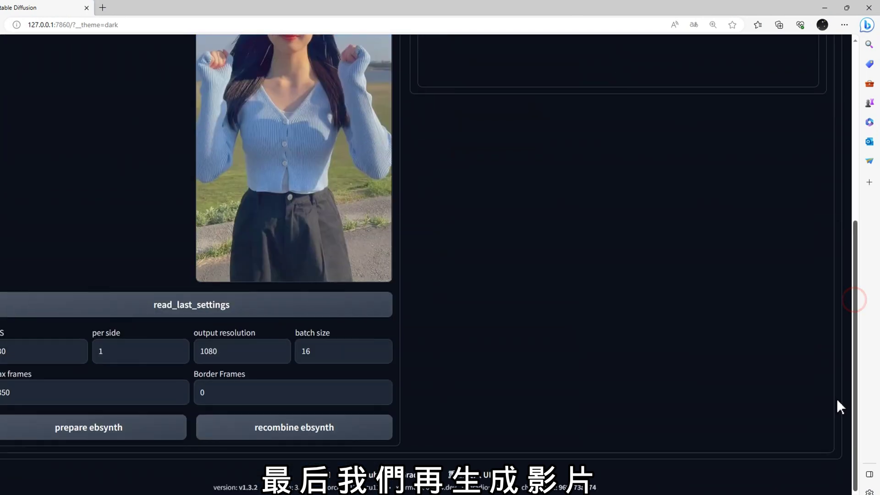
left_click(259, 433)
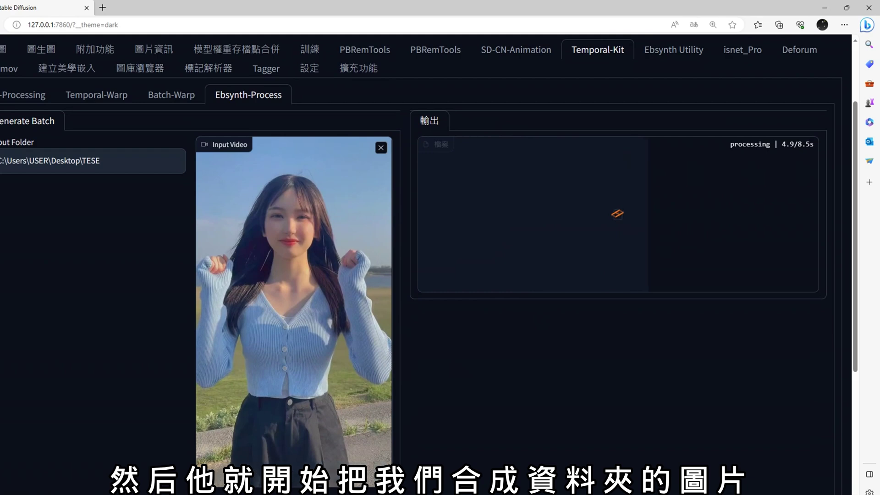
- Play the recombined output.mp4 from the TESE folder to review the result, and minimize the browser window
left_click(147, 474)
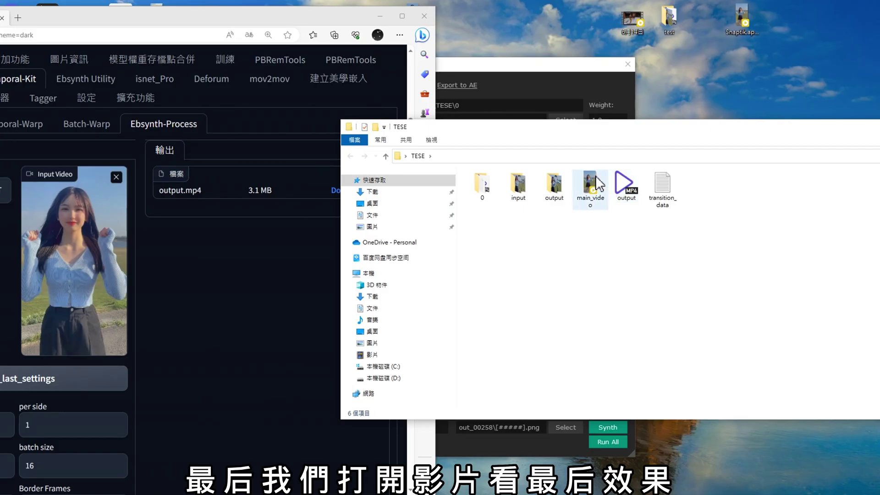
double_click(625, 188)
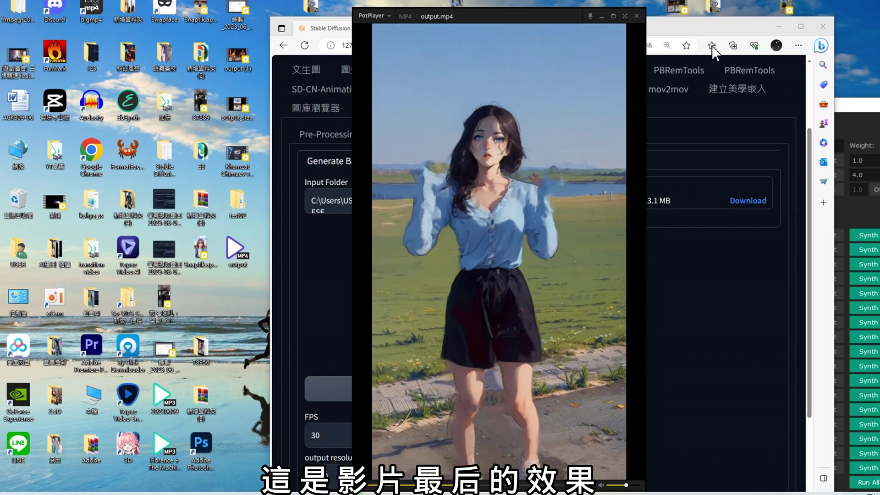
left_click(820, 45)
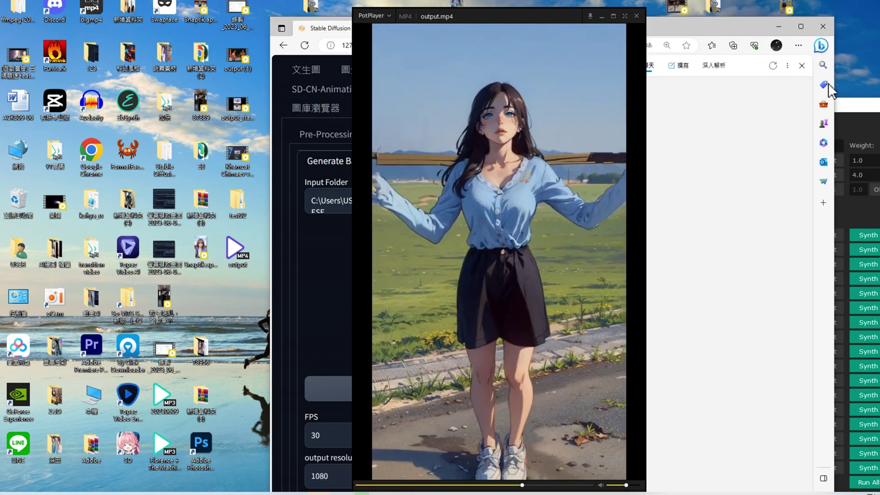
left_click(779, 26)
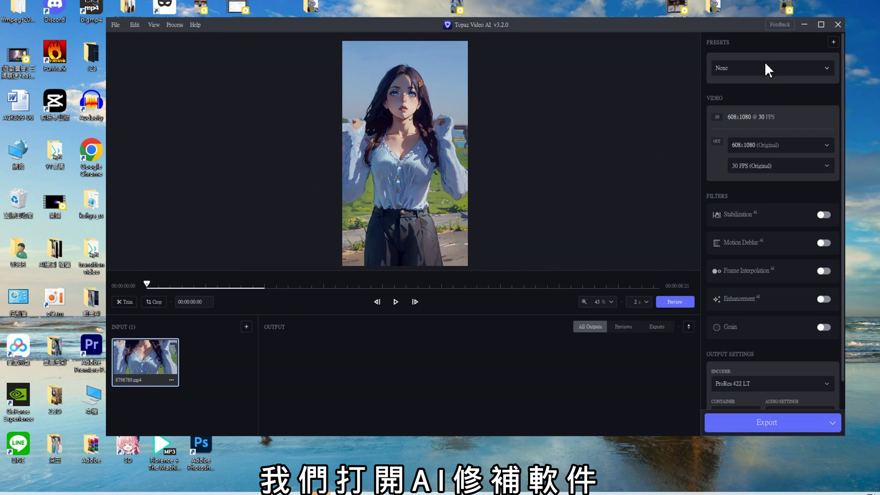
- In Topaz Video AI, apply the "Upscale to 4K and convert to 60 fps" preset to the loaded video and enable the Stabilization filter
left_click(796, 71)
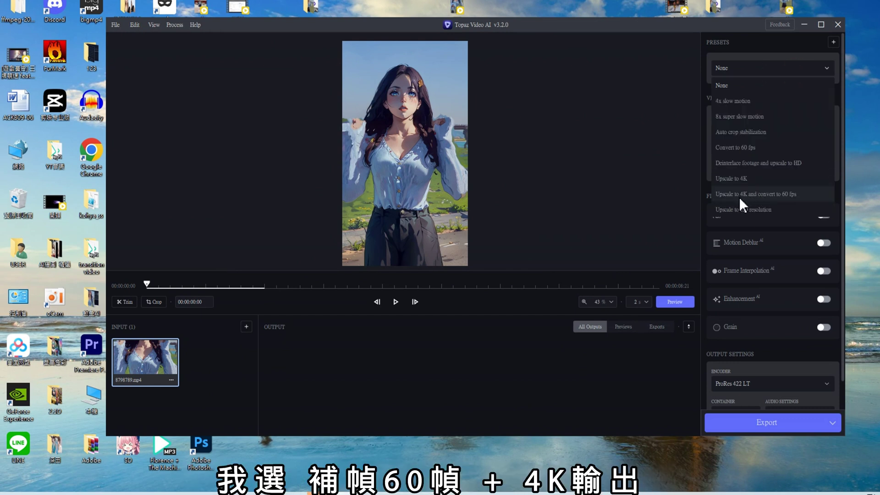
left_click(739, 197)
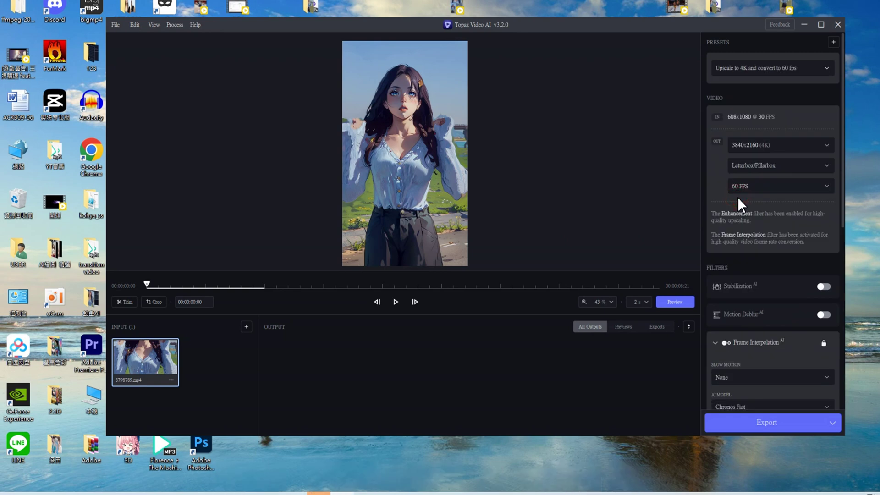
left_click(823, 286)
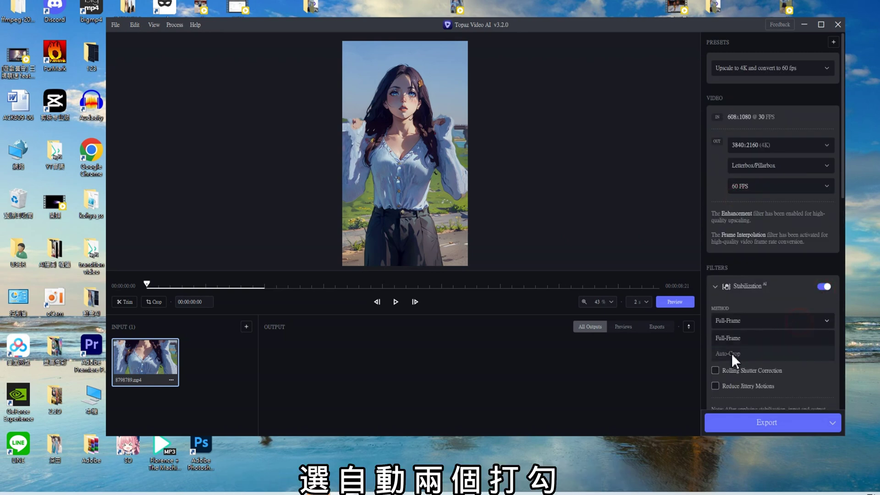
scroll(719, 348, "down", 3)
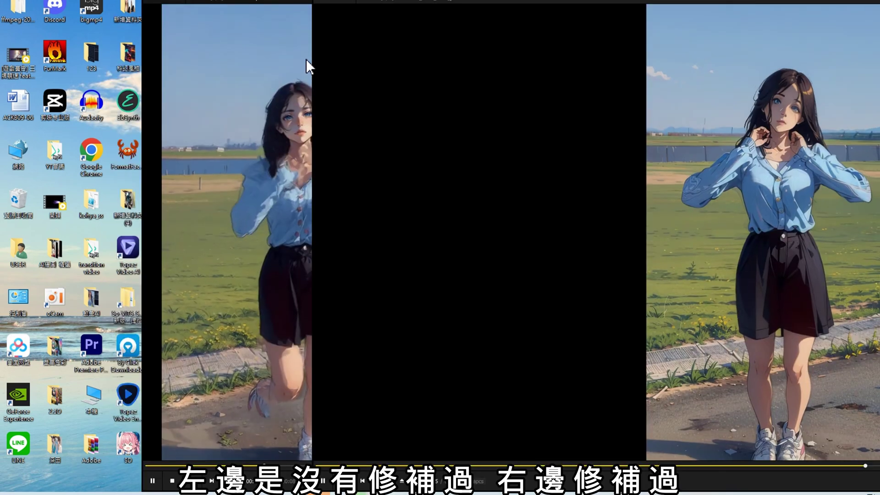